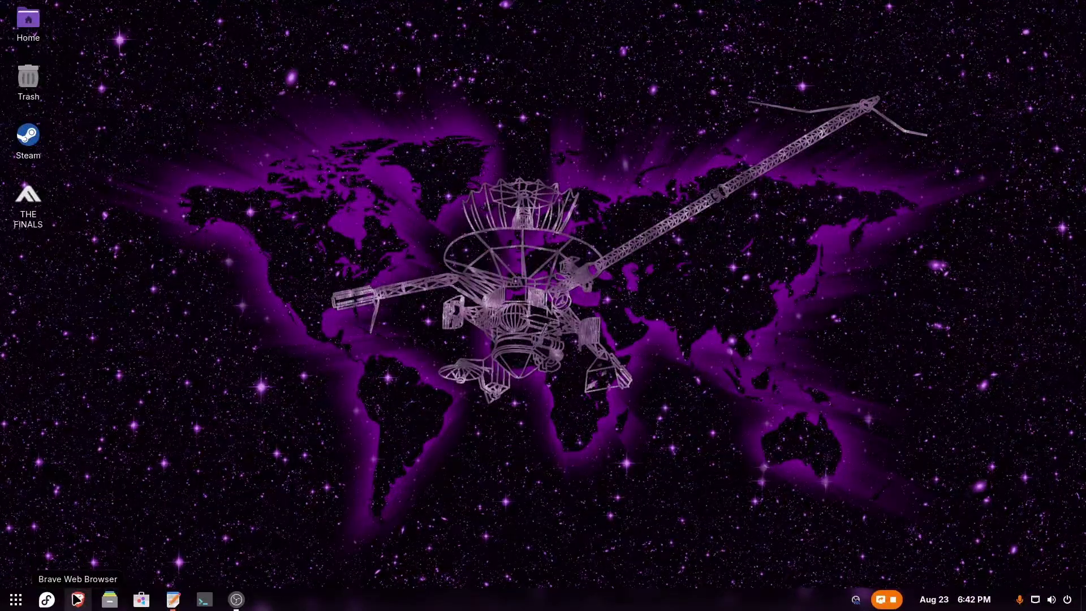
# In Brave, search for 'openrazer' and open the OpenRazer | Open Source Drivers for GNU/Linux result.
pyautogui.click(79, 599)
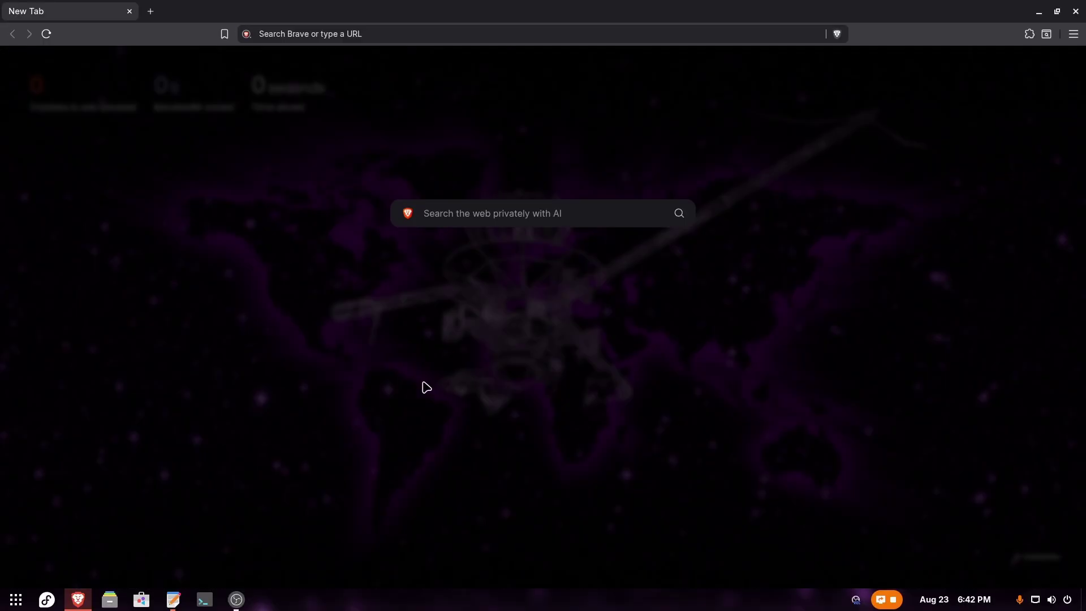
pyautogui.write('openra')
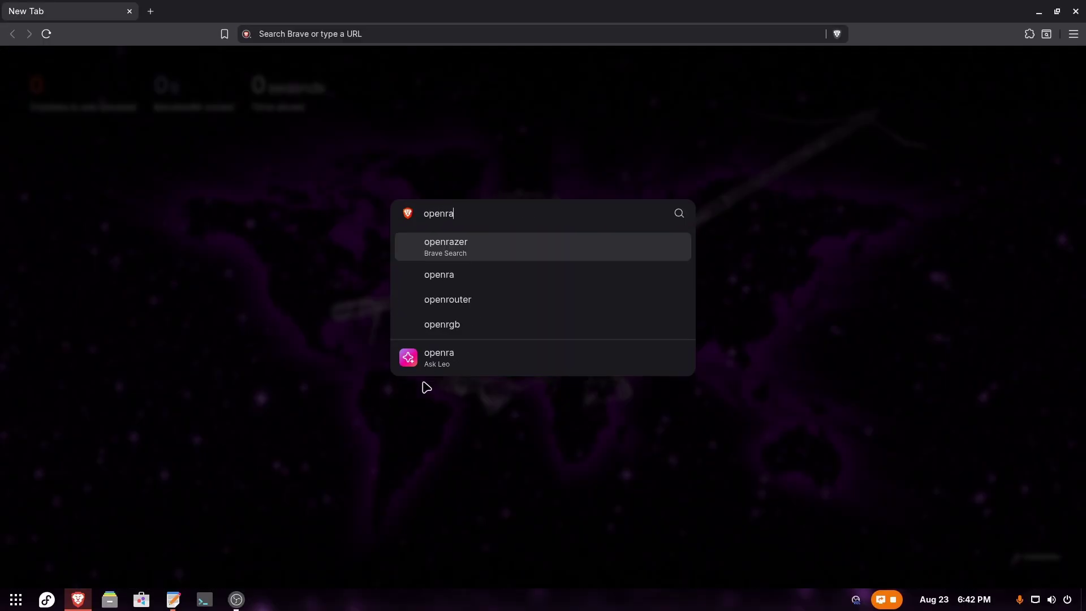
pyautogui.write('zer')
pyautogui.press('Return')
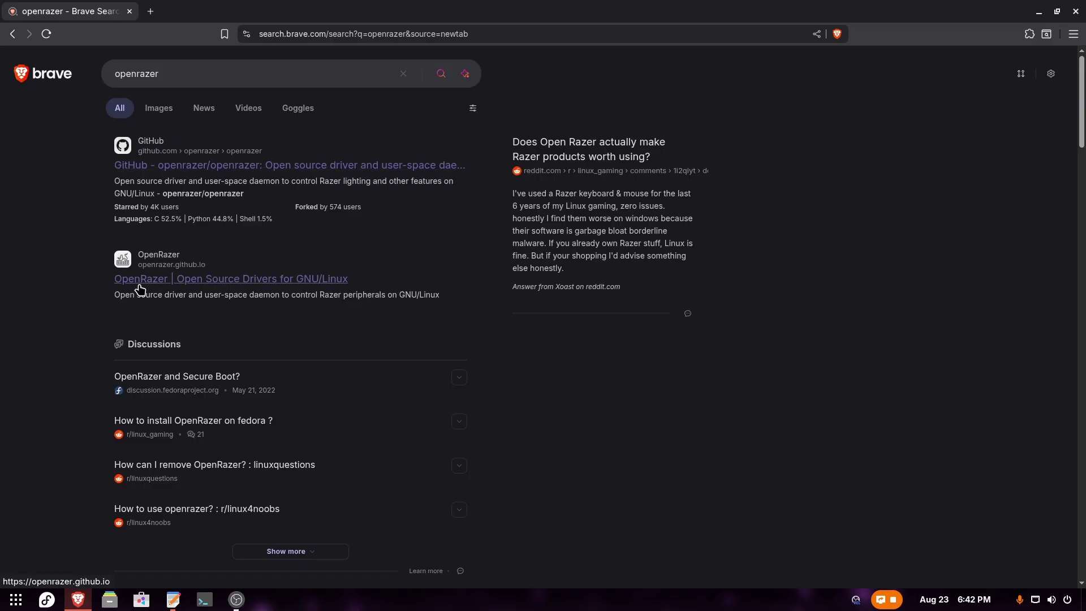
pyautogui.click(236, 289)
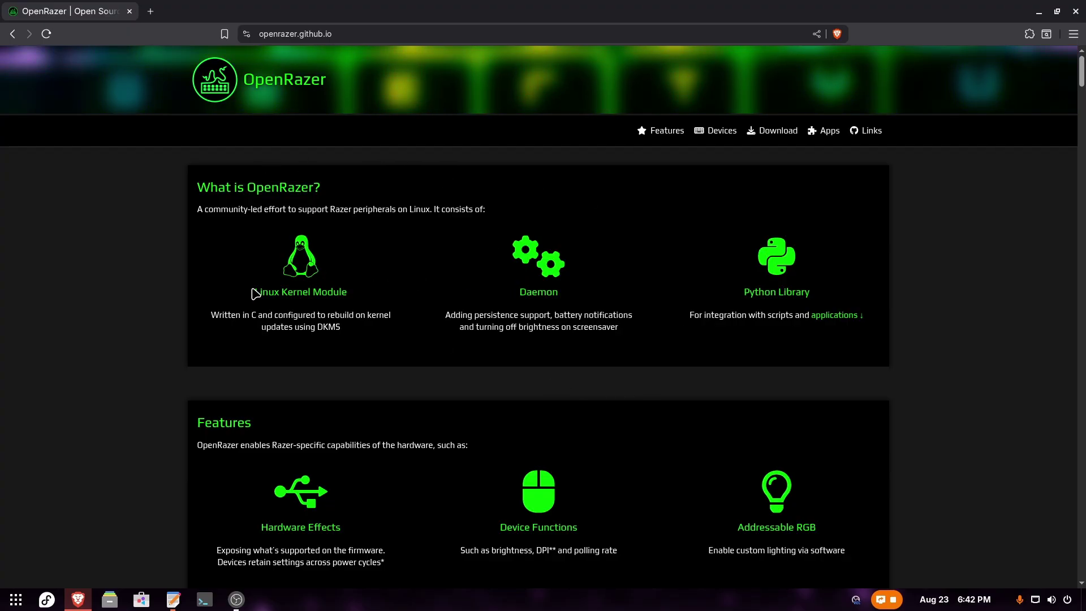
# Highlight the Linux Kernel Module and Daemon headings on the OpenRazer homepage.
pyautogui.moveTo(253, 291); pyautogui.dragTo(348, 292)
pyautogui.click(370, 339)
pyautogui.moveTo(518, 291); pyautogui.dragTo(561, 299)
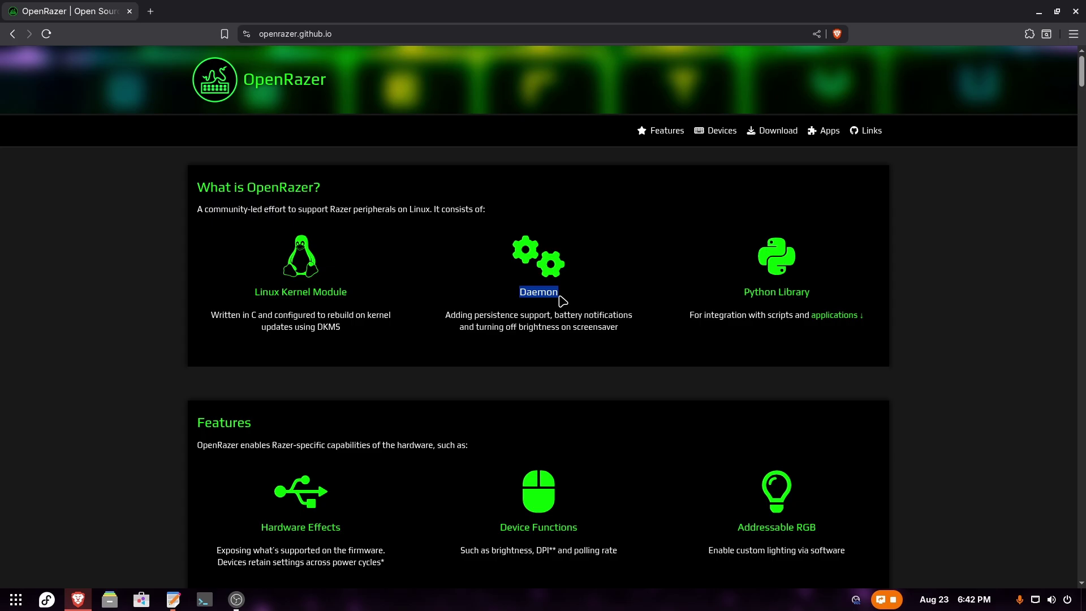
pyautogui.click(517, 313)
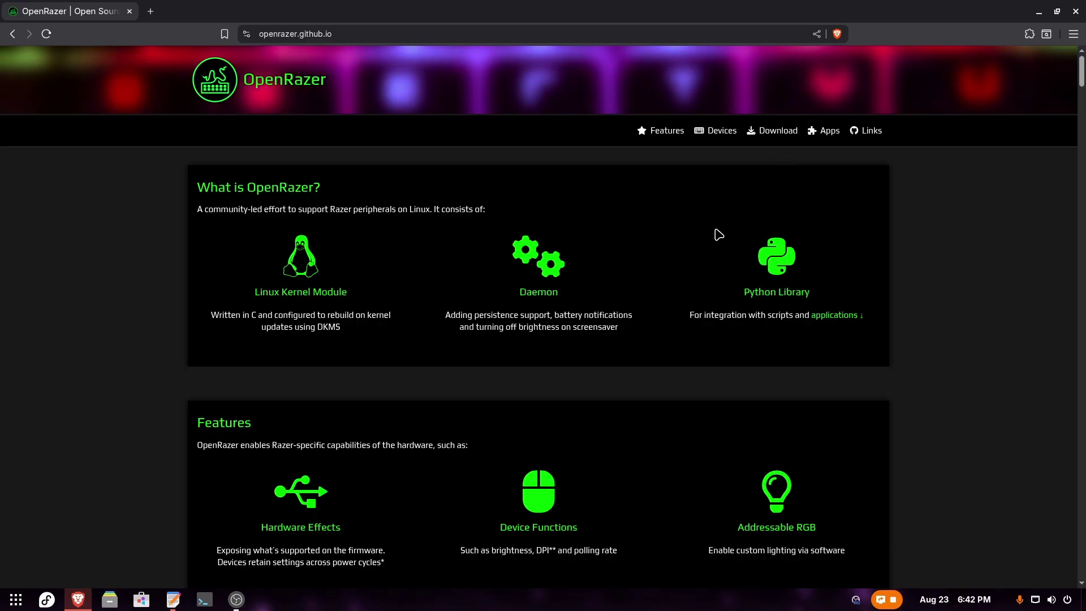
# Expand the Fedora / Nobara instructions under Download and tile Brave to the right half.
pyautogui.click(778, 132)
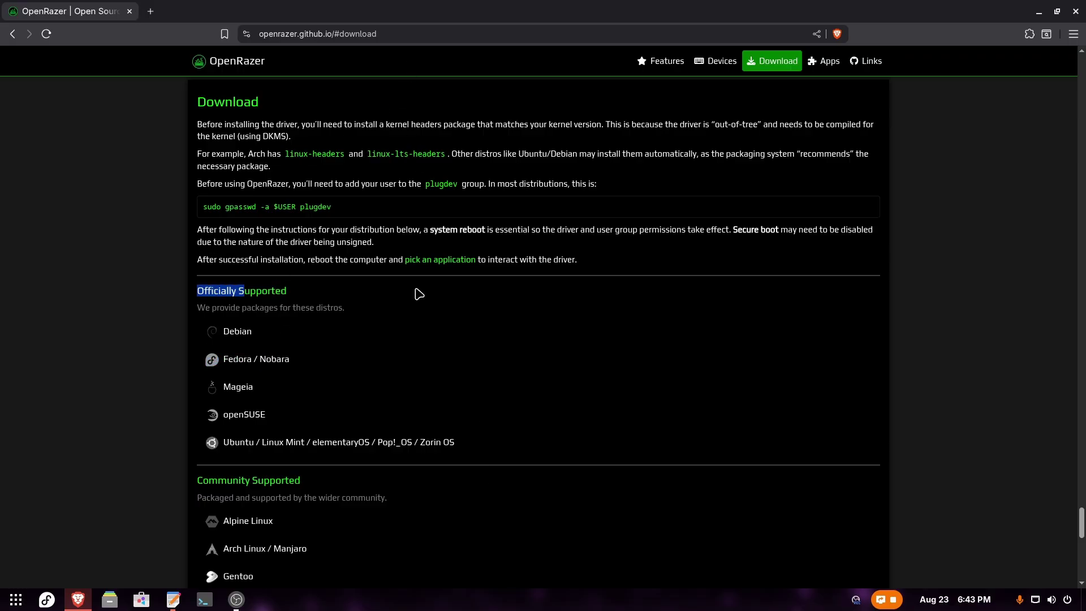
pyautogui.click(265, 362)
pyautogui.scroll(-7, 780, 356)
pyautogui.scroll(3, 556, 379)
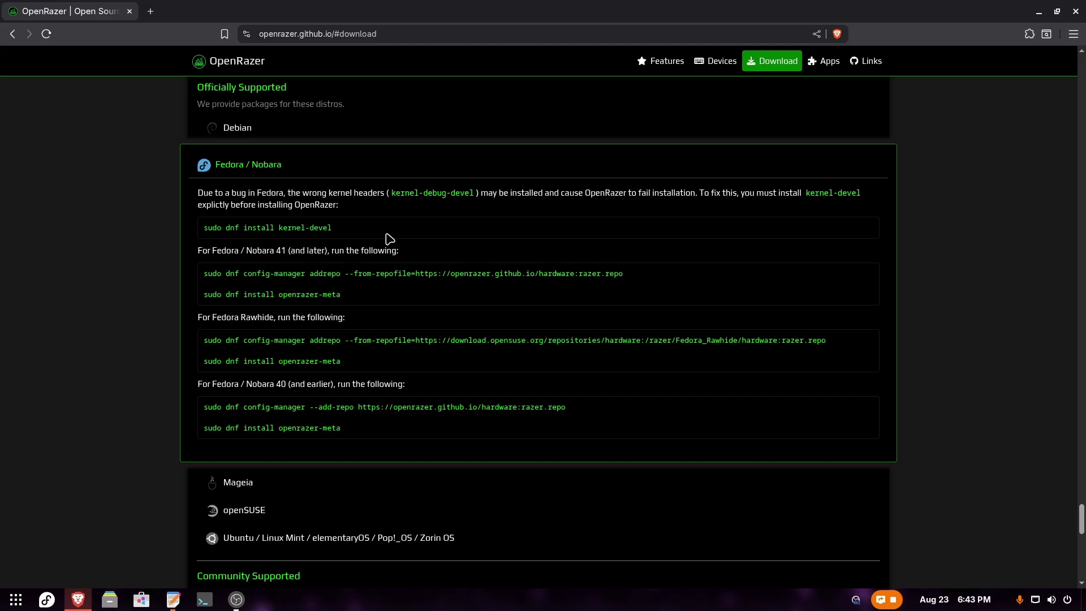
pyautogui.press('super+Right')
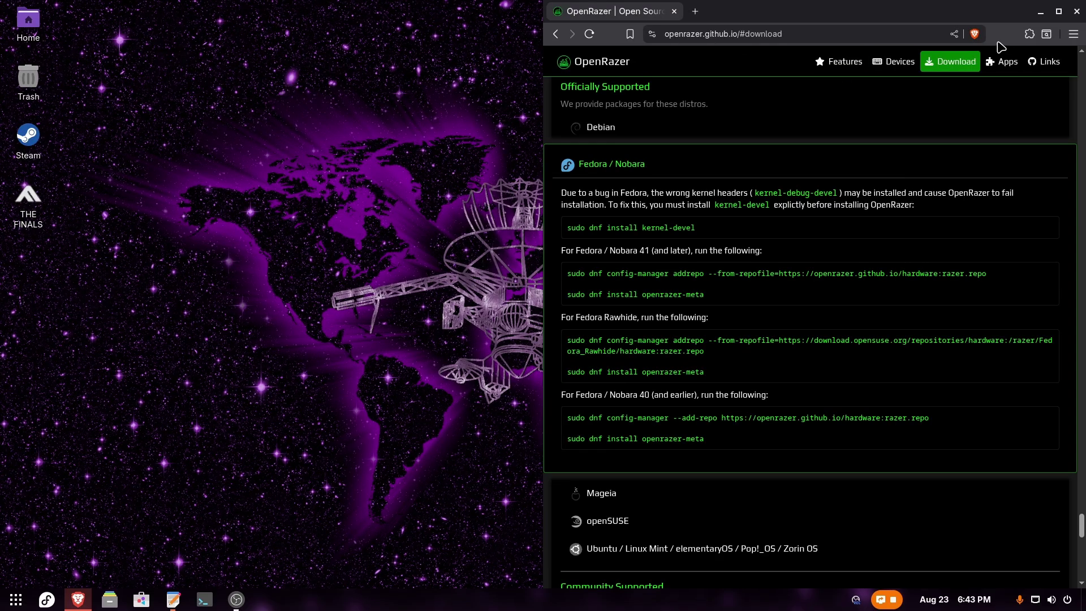
# In a left-tiled Terminal, run the copied 'sudo dnf install kernel-devel' command with the sudo password.
pyautogui.click(204, 600)
pyautogui.press('super+Left')
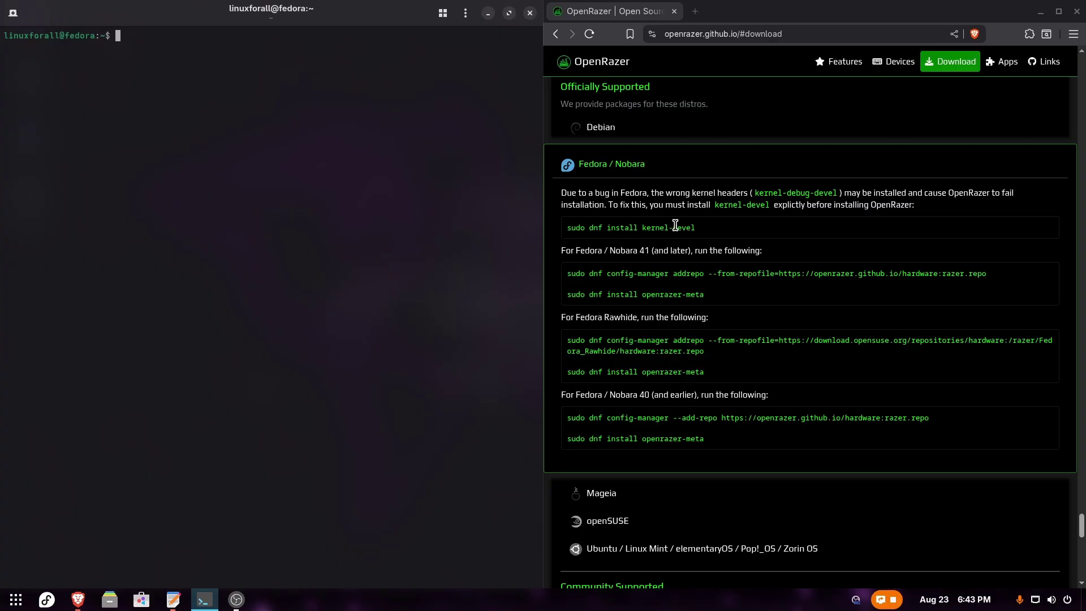
pyautogui.tripleClick(590, 229)
pyautogui.rightClick(590, 229)
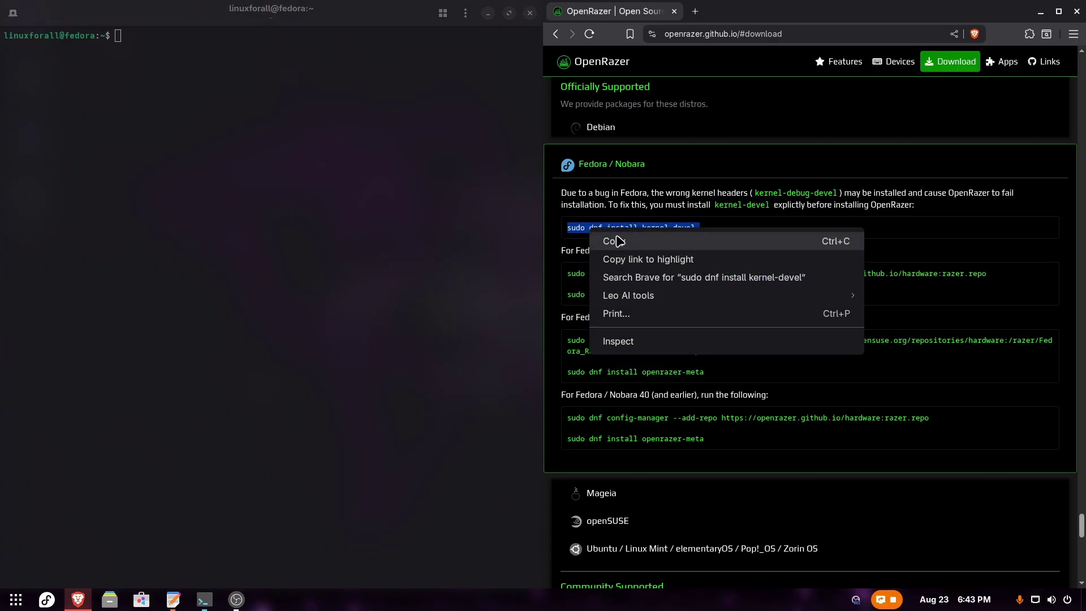
pyautogui.click(619, 242)
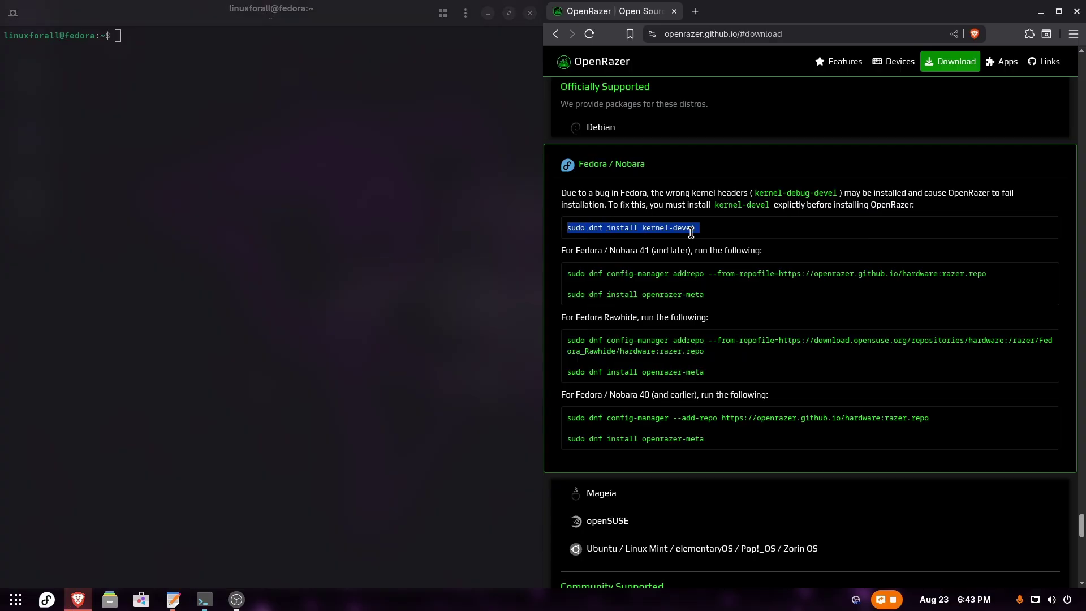
pyautogui.click(177, 148)
pyautogui.rightClick(177, 112)
pyautogui.click(247, 164)
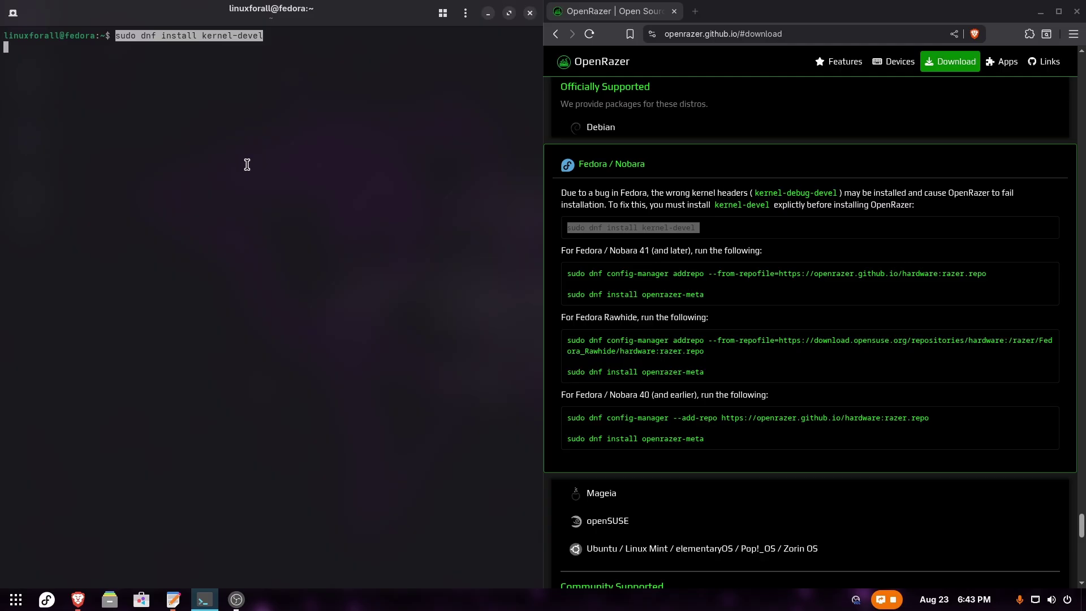
pyautogui.press('Return')
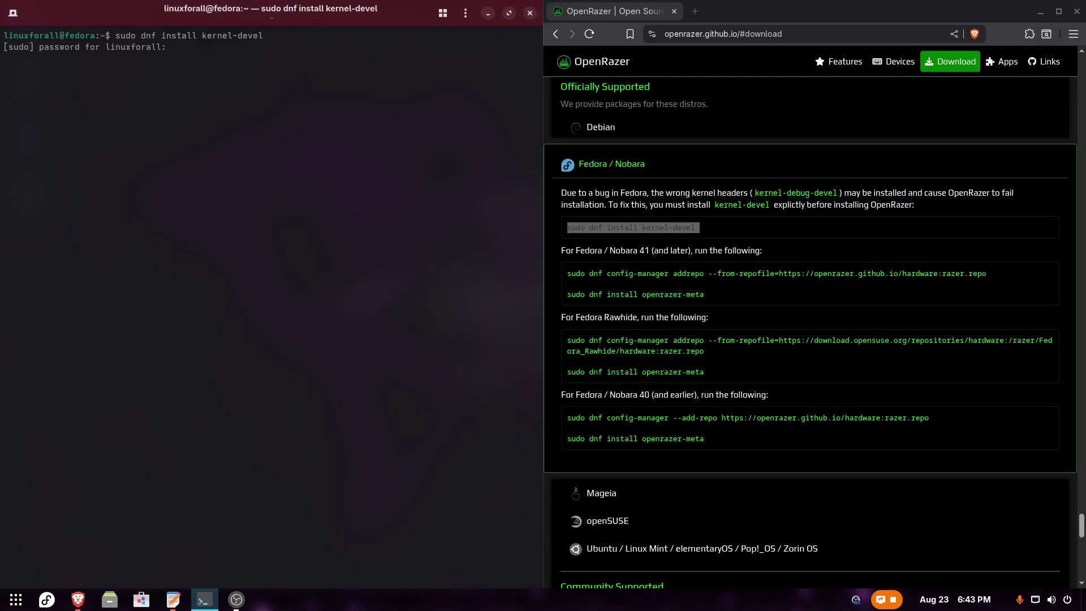
pyautogui.press('Return')
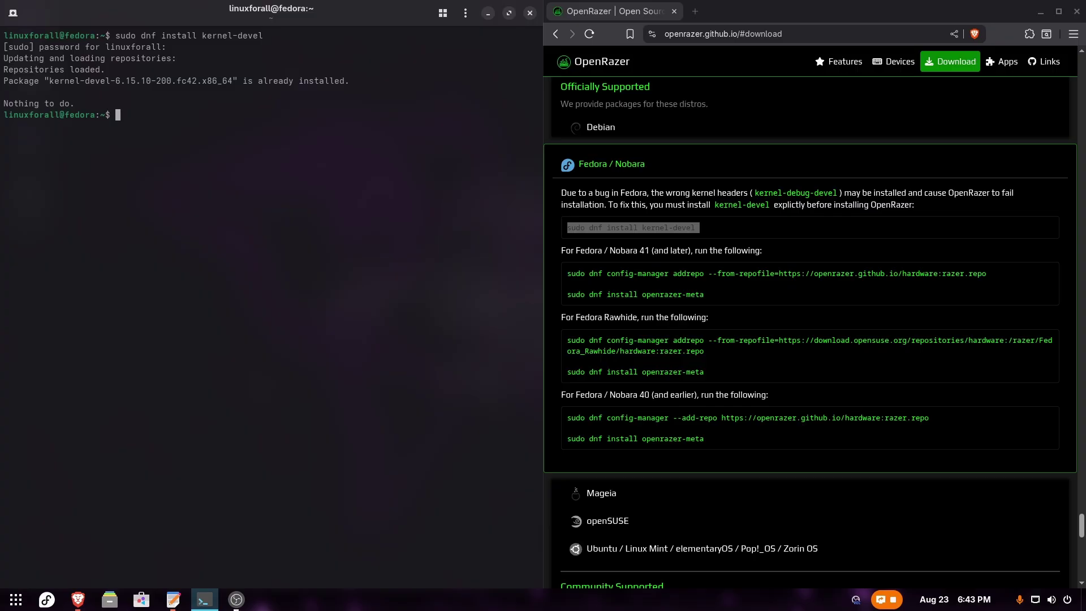
# Copy the dnf config-manager addrepo command for hardware:razer from the page into Terminal.
pyautogui.click(683, 290)
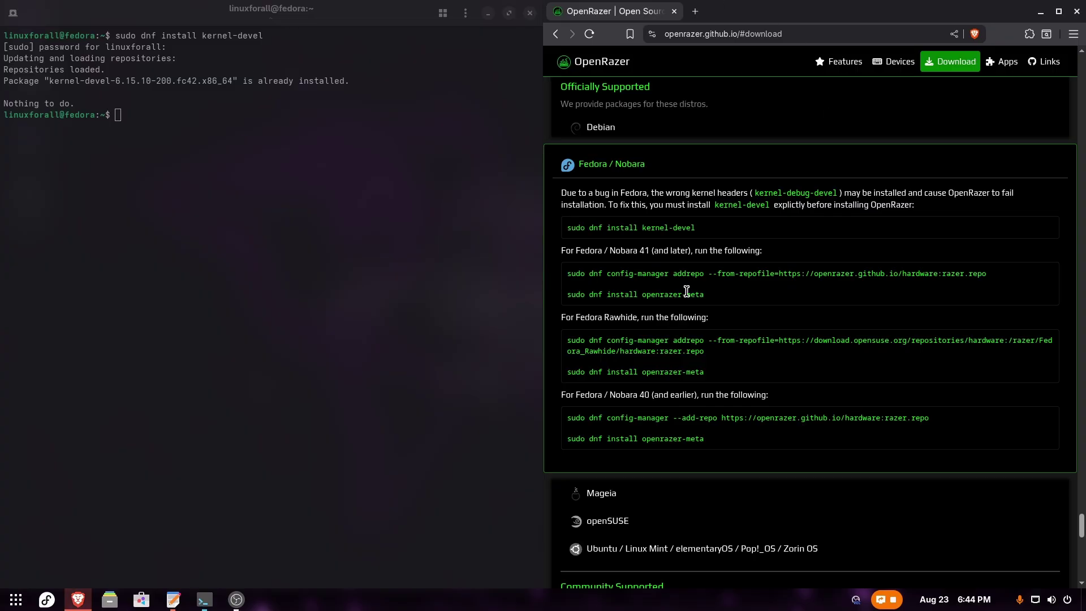
pyautogui.tripleClick(676, 274)
pyautogui.rightClick(676, 275)
pyautogui.click(755, 289)
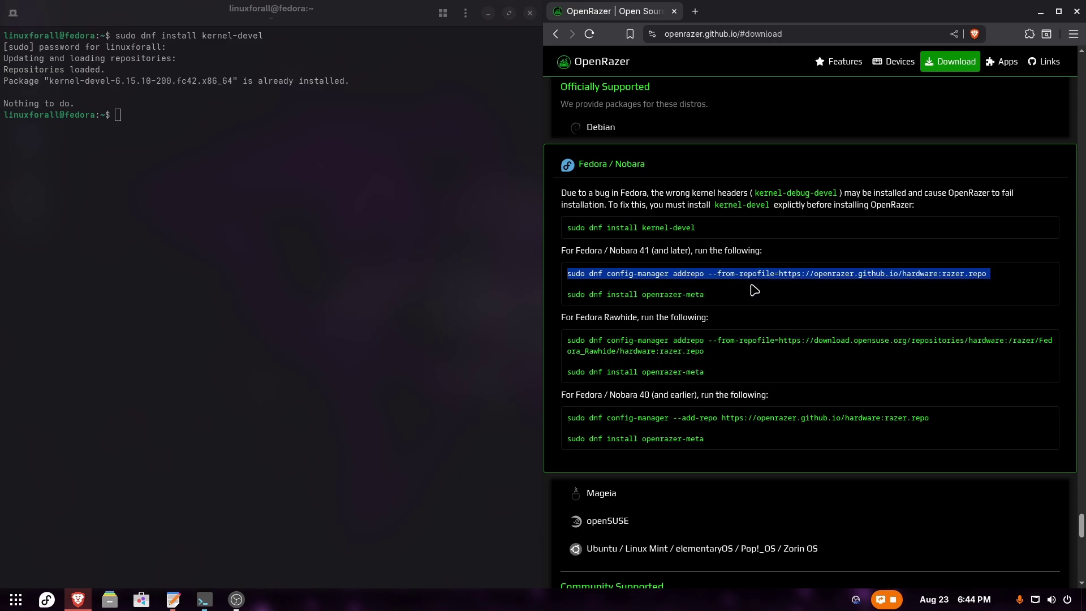
pyautogui.rightClick(117, 259)
pyautogui.click(180, 271)
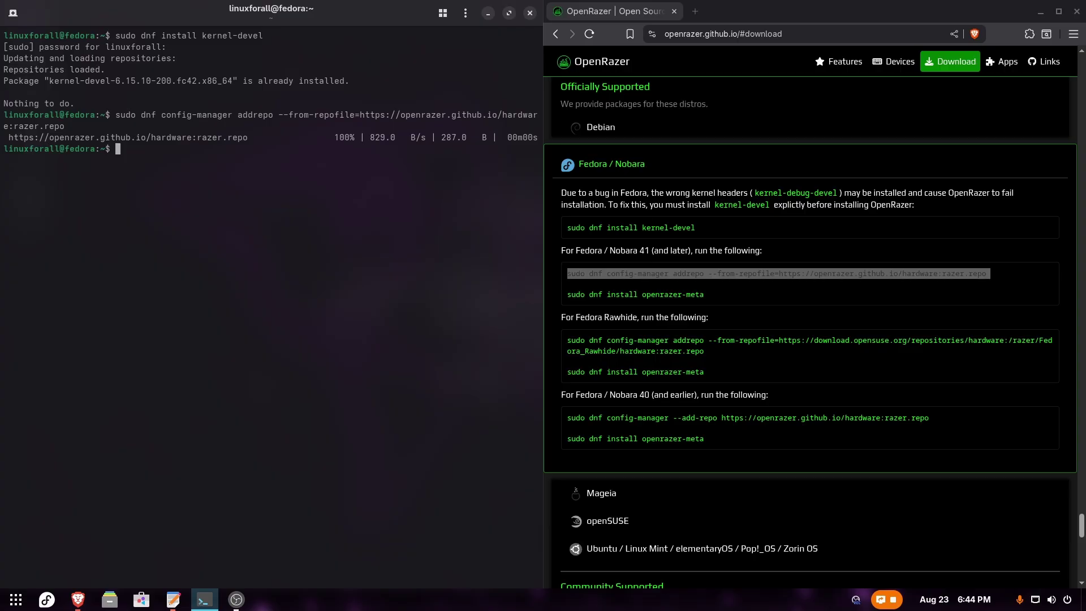
# Paste and run 'sudo dnf install openrazer-meta', confirming the 17 packages.
pyautogui.tripleClick(627, 294)
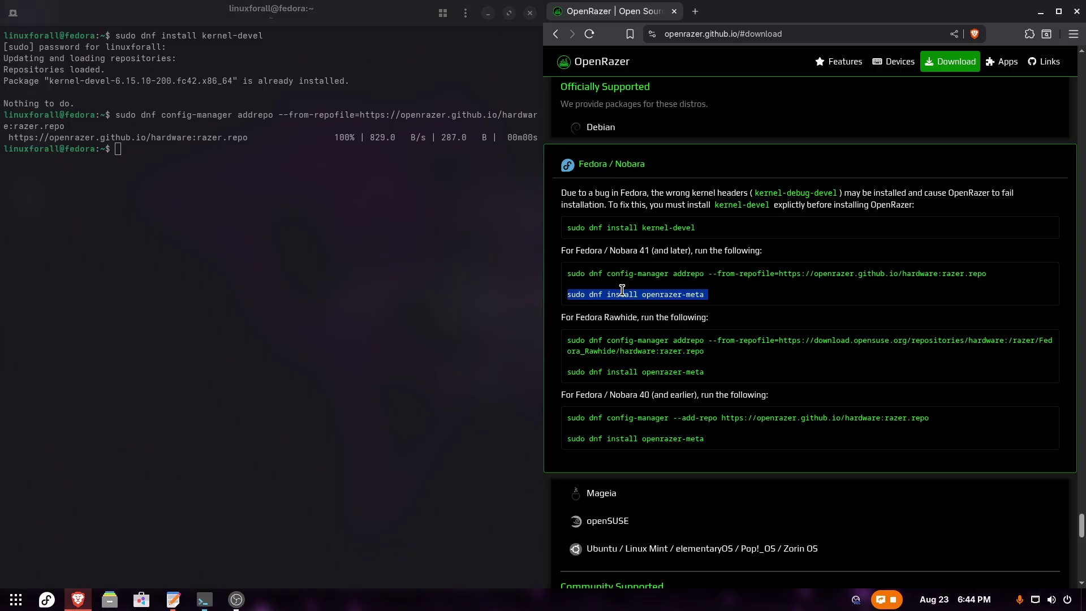
pyautogui.rightClick(630, 299)
pyautogui.click(650, 308)
pyautogui.rightClick(277, 263)
pyautogui.click(335, 321)
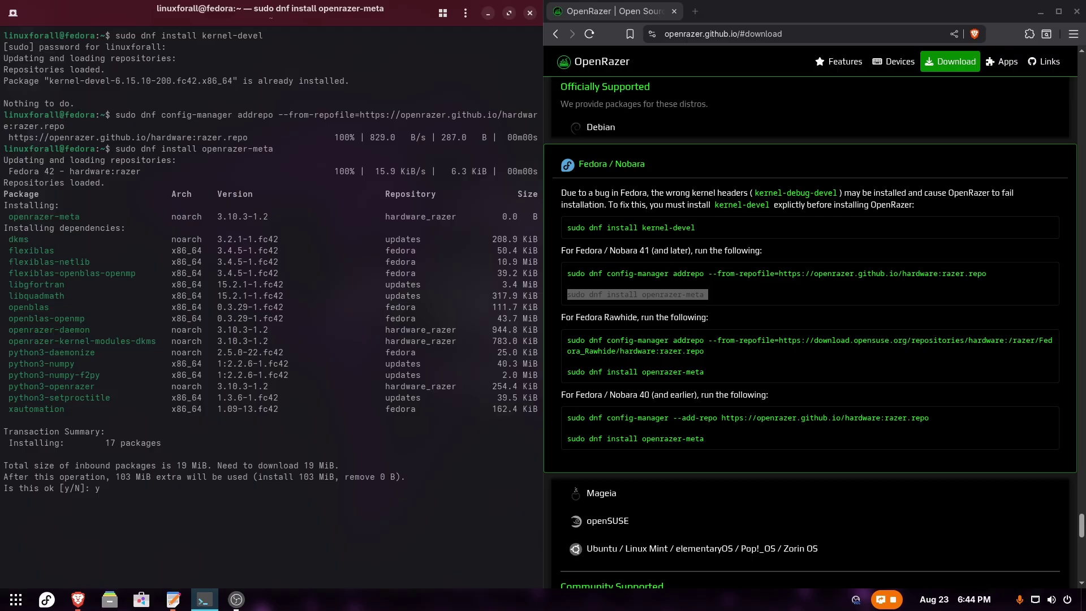
pyautogui.press('Return')
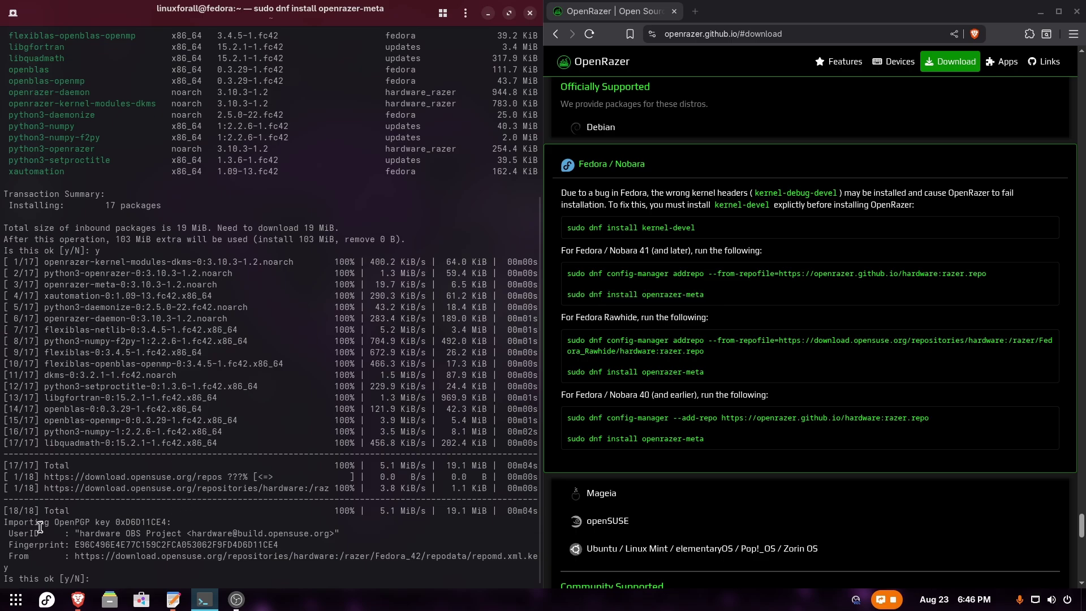
# Answer y to import the repository's OpenPGP signing key and let the scriptlets finish.
pyautogui.moveTo(38, 523); pyautogui.dragTo(246, 520)
pyautogui.click(222, 527)
pyautogui.write('y')
pyautogui.press('Return')
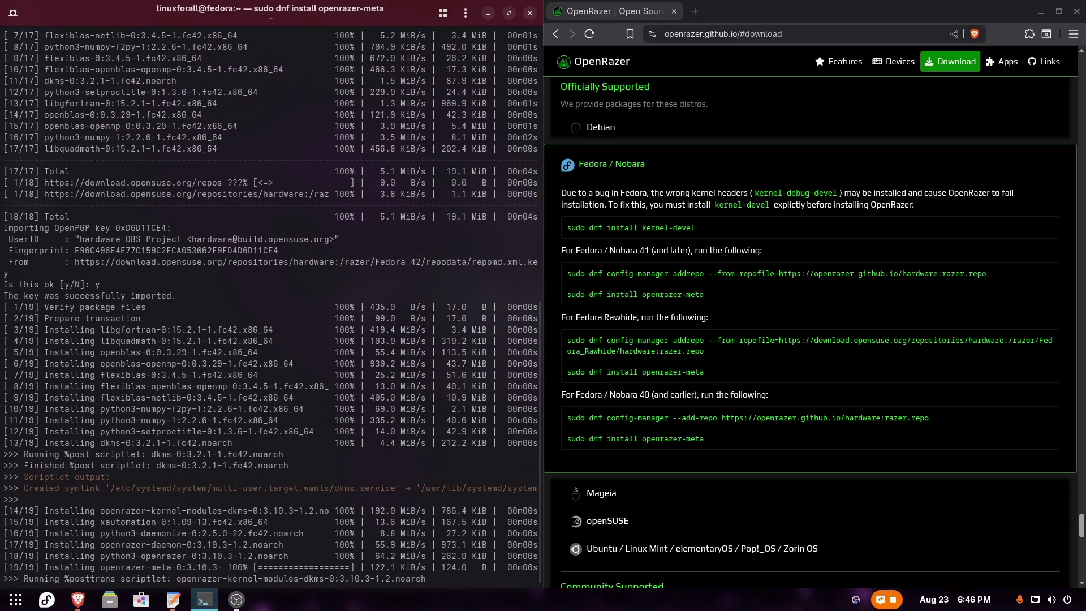
pyautogui.moveTo(24, 579); pyautogui.dragTo(402, 583)
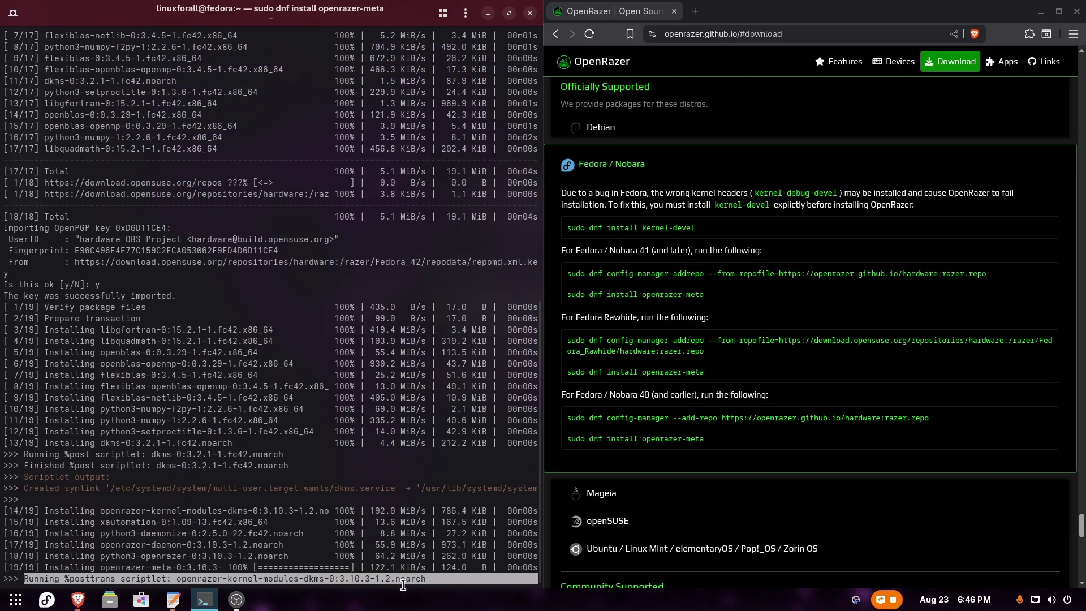
pyautogui.click(257, 575)
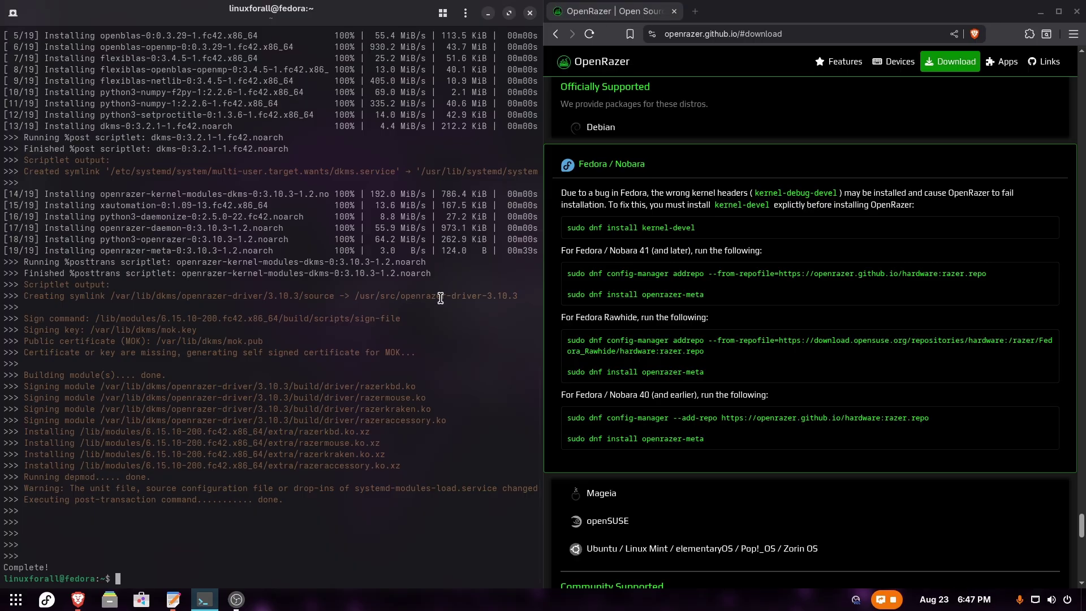
# Go from the OpenRazer page to the Polychromatic website's download page.
pyautogui.click(809, 264)
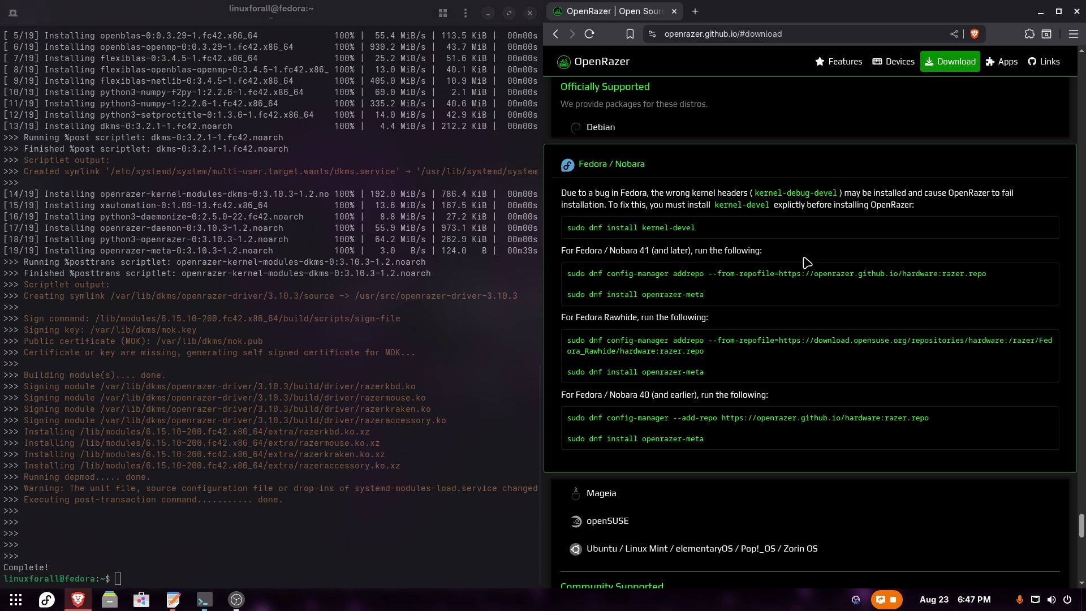
pyautogui.scroll(-6, 810, 265)
pyautogui.scroll(-5, 808, 266)
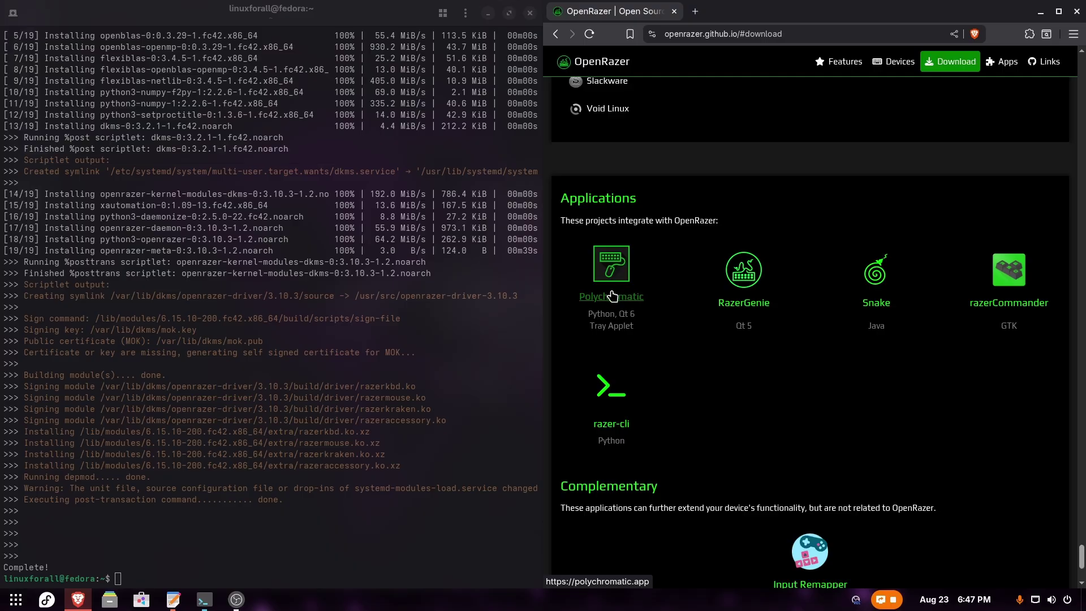
pyautogui.click(621, 297)
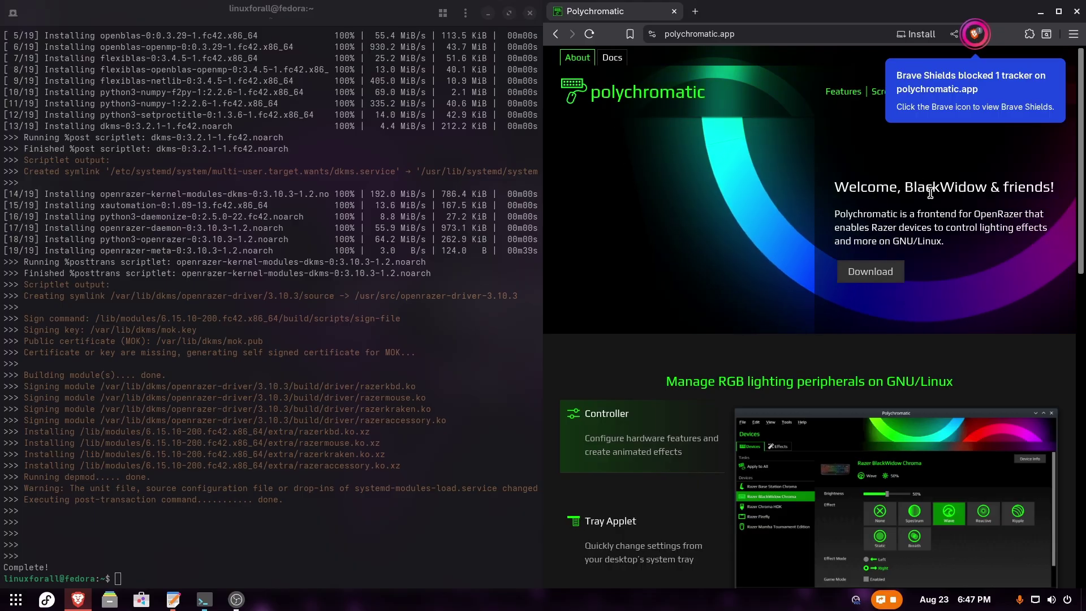
pyautogui.click(871, 272)
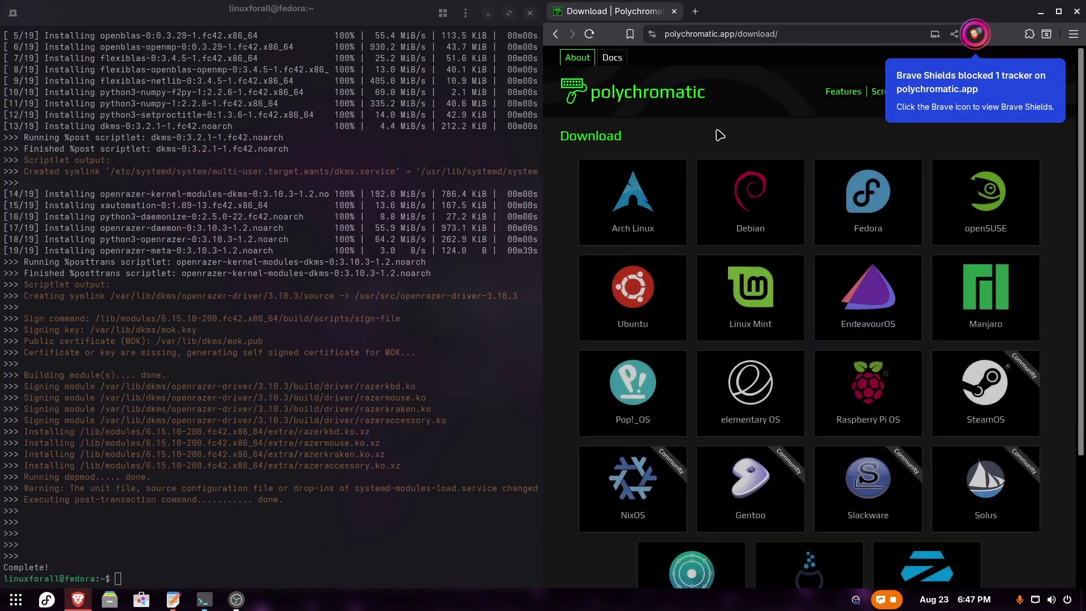
# Open the Fedora install instructions and select the first 'Fedora 41 and later' command.
pyautogui.click(934, 116)
pyautogui.click(868, 224)
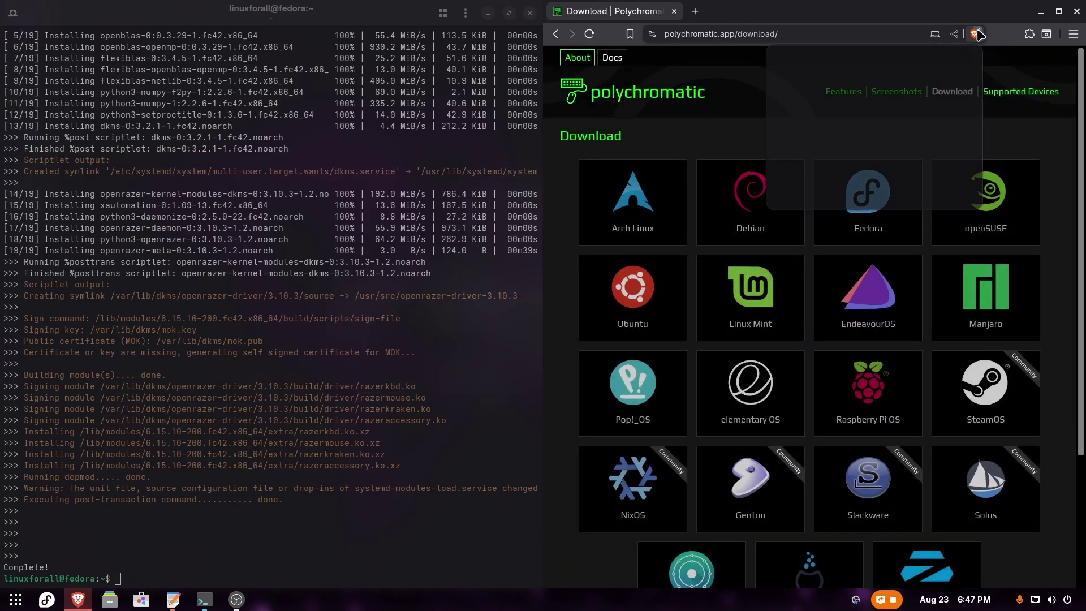
pyautogui.click(868, 197)
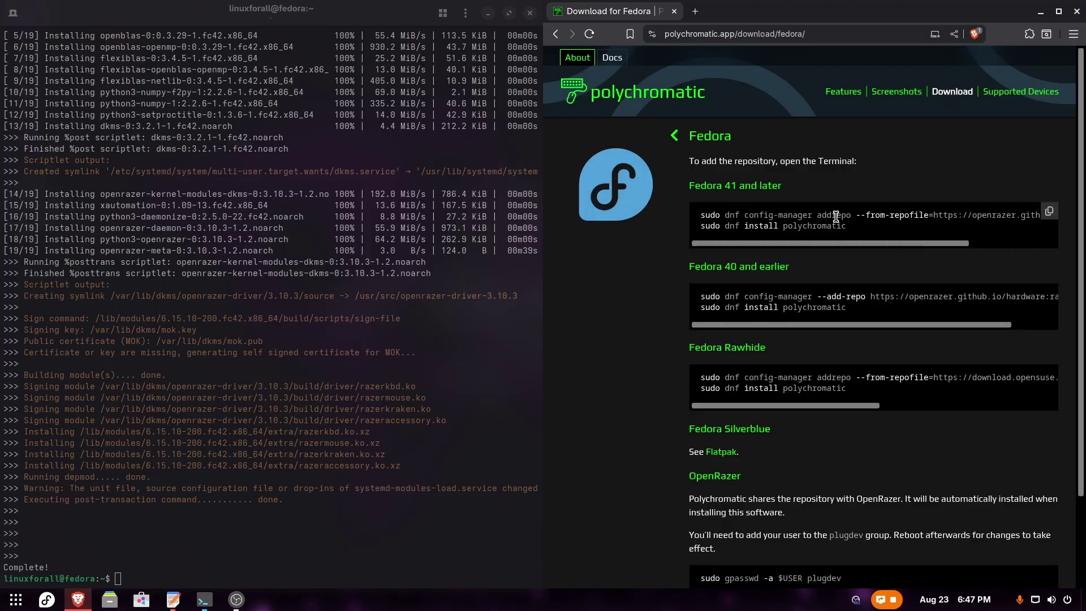
pyautogui.moveTo(686, 186); pyautogui.dragTo(813, 198)
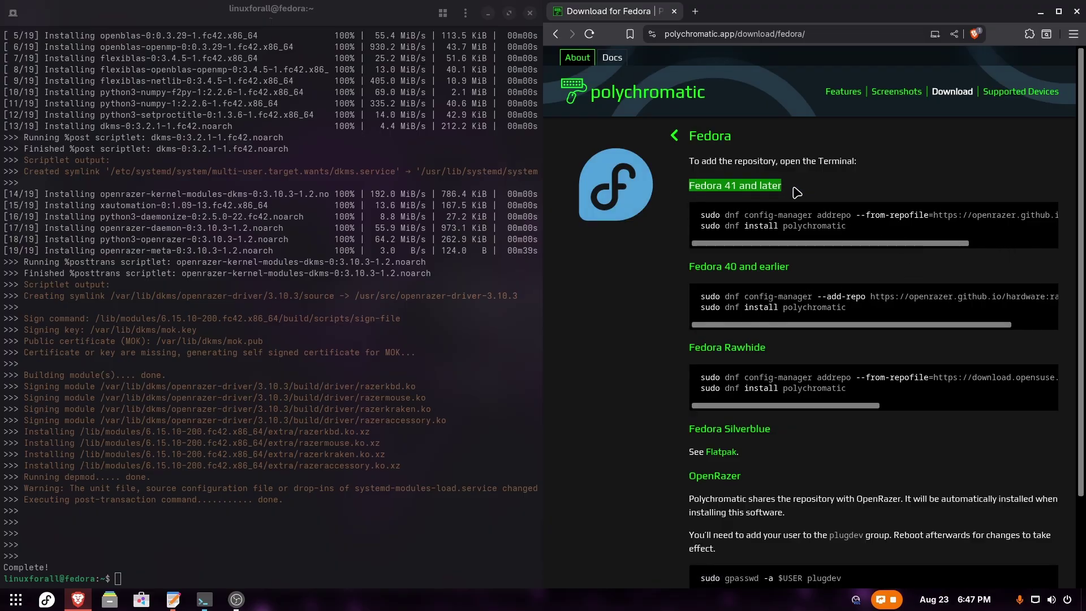
pyautogui.click(796, 194)
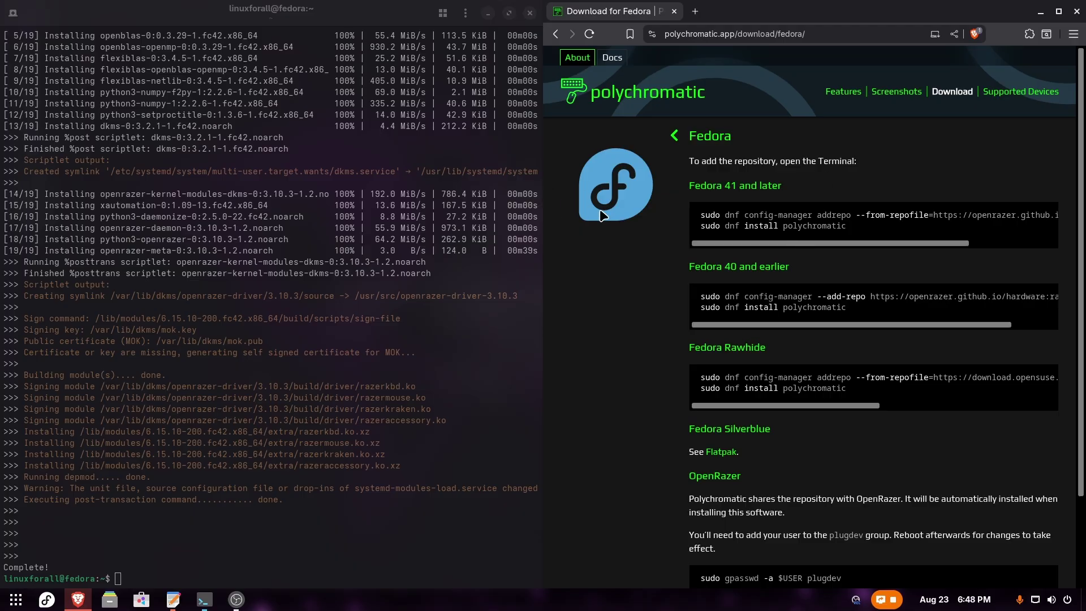
# Copy the Fedora 41 add-repository command into Terminal and run it.
pyautogui.tripleClick(771, 216)
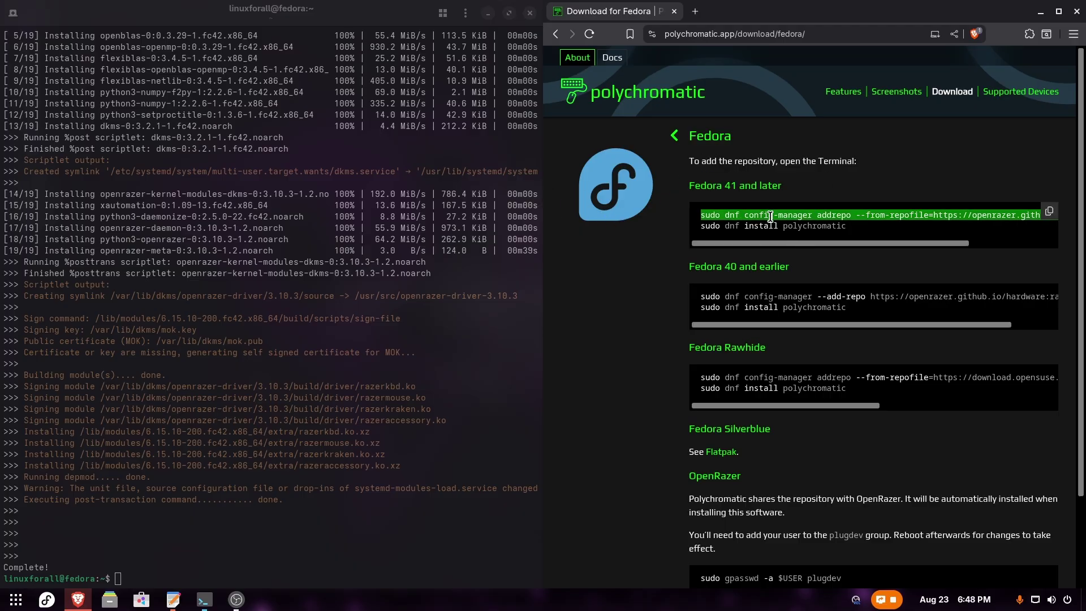
pyautogui.rightClick(795, 215)
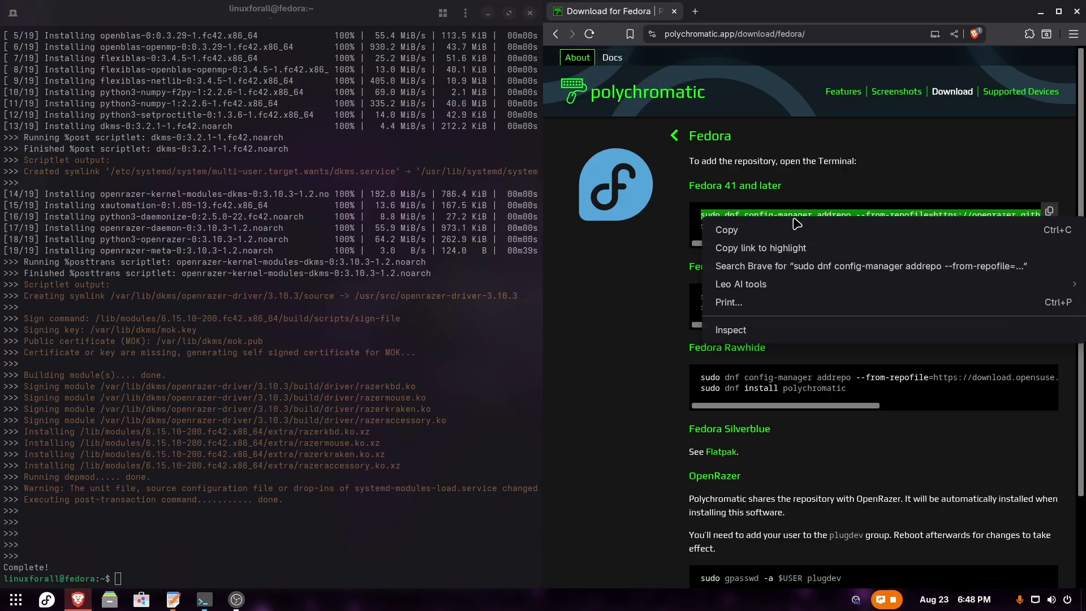
pyautogui.click(742, 233)
pyautogui.rightClick(244, 348)
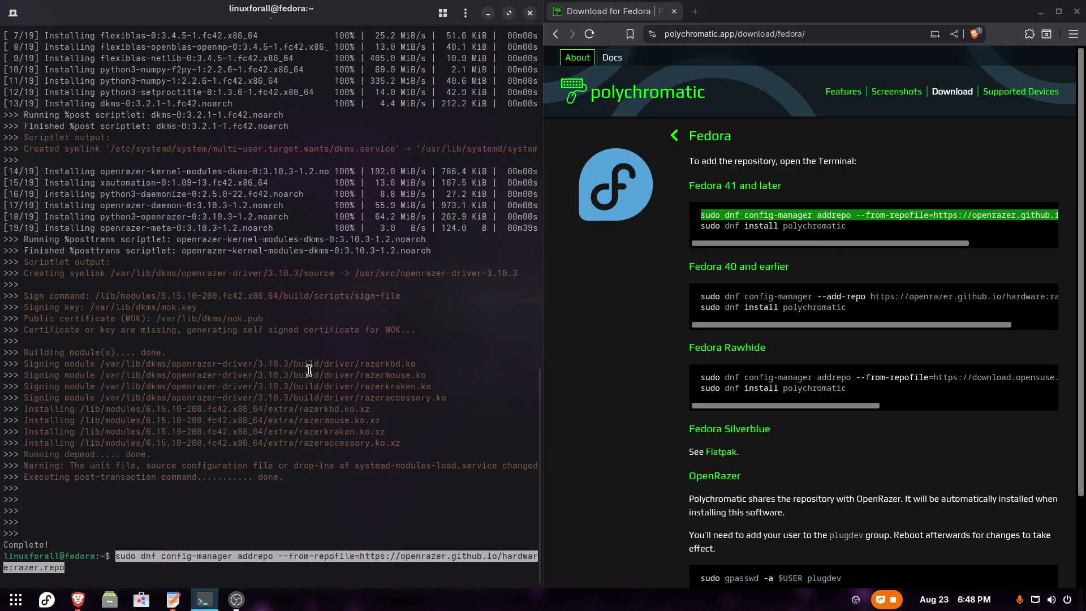
pyautogui.press('Return')
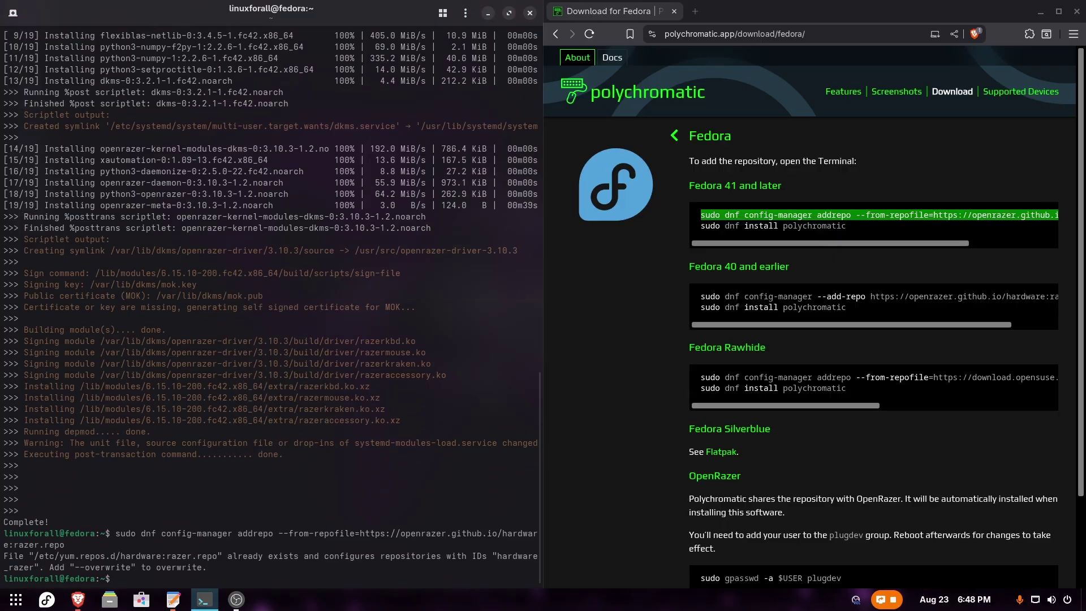
# Paste and run 'sudo dnf install polychromatic', answering y for the 34 packages.
pyautogui.tripleClick(769, 225)
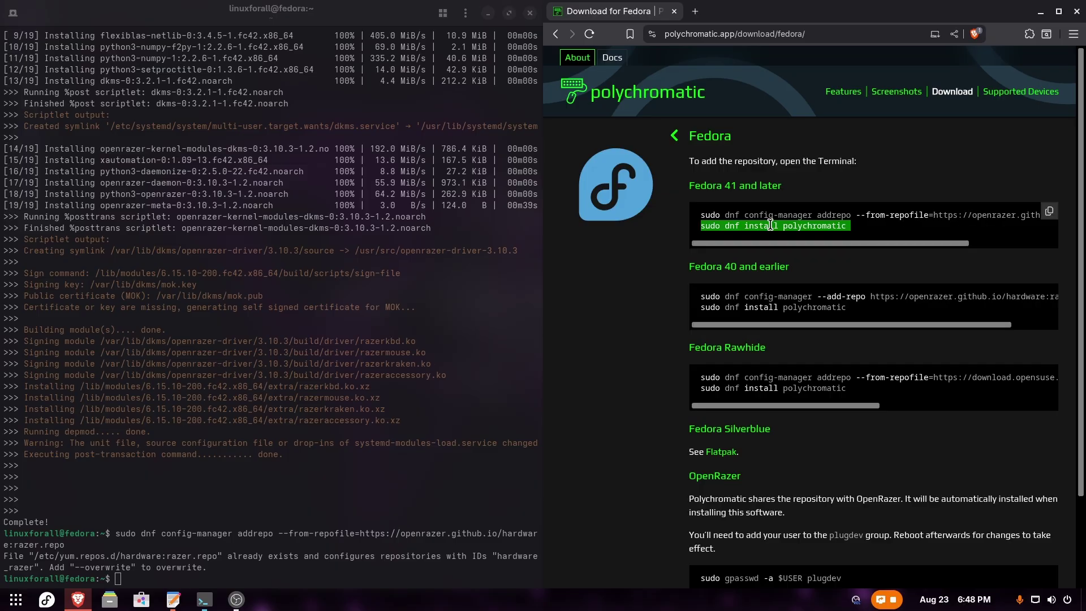
pyautogui.rightClick(772, 227)
pyautogui.click(807, 243)
pyautogui.click(170, 498)
pyautogui.rightClick(170, 497)
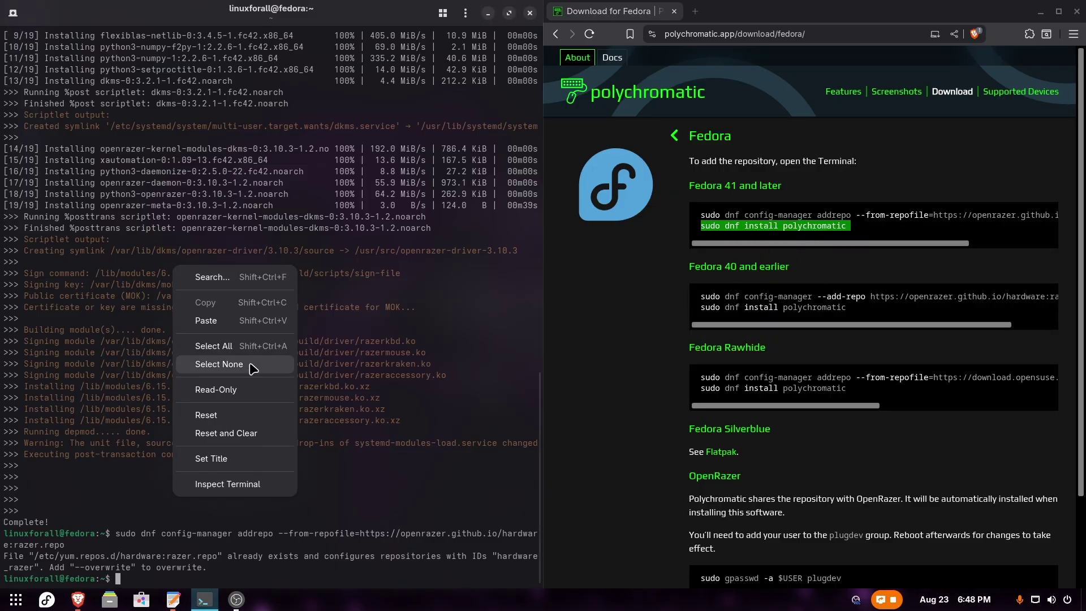
pyautogui.click(247, 322)
pyautogui.press('Return')
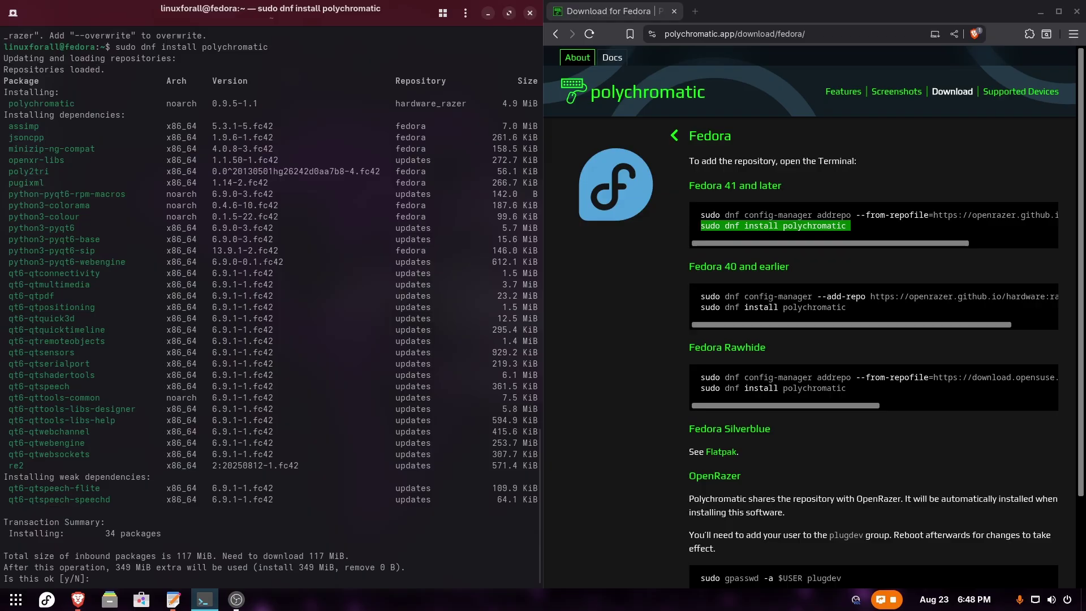
pyautogui.write('y')
pyautogui.press('Return')
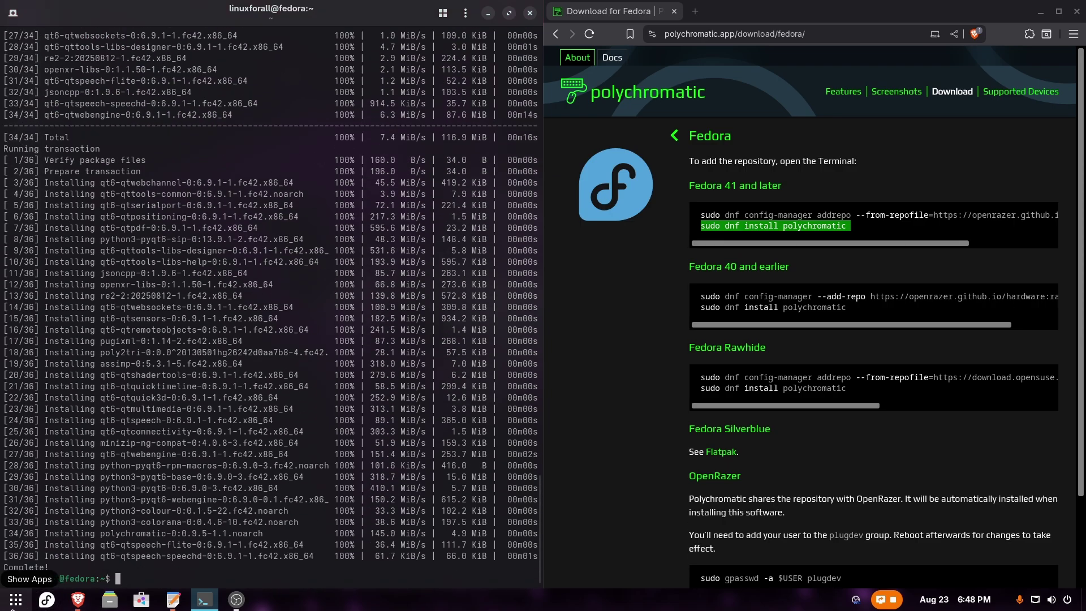
# Launch Polychromatic from the app grid, then close the terminal and minimize Brave.
pyautogui.click(16, 599)
pyautogui.scroll(-1, 433, 538)
pyautogui.click(390, 338)
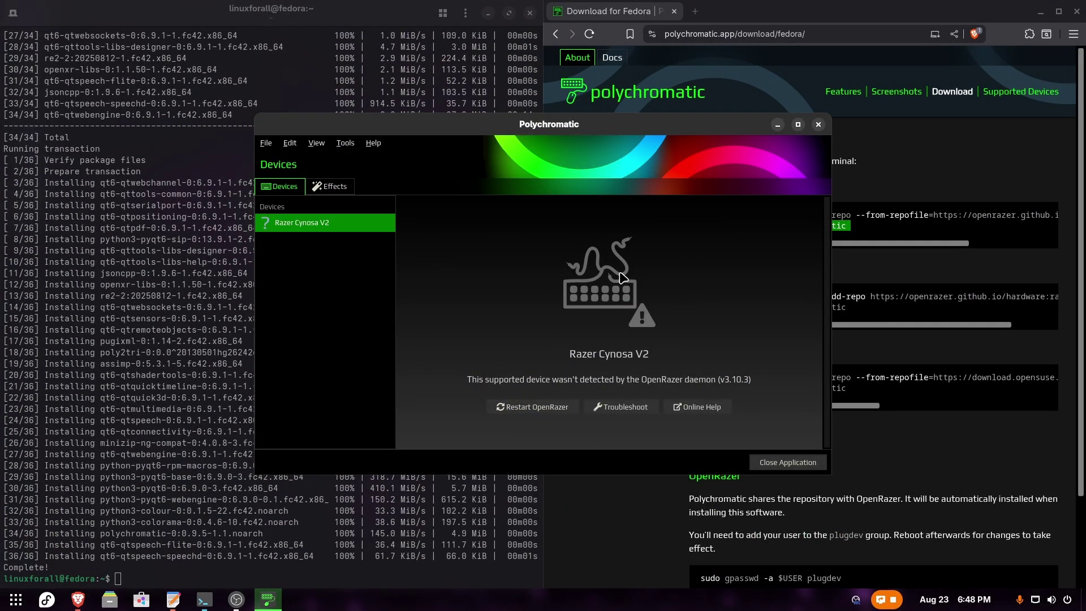
pyautogui.click(530, 12)
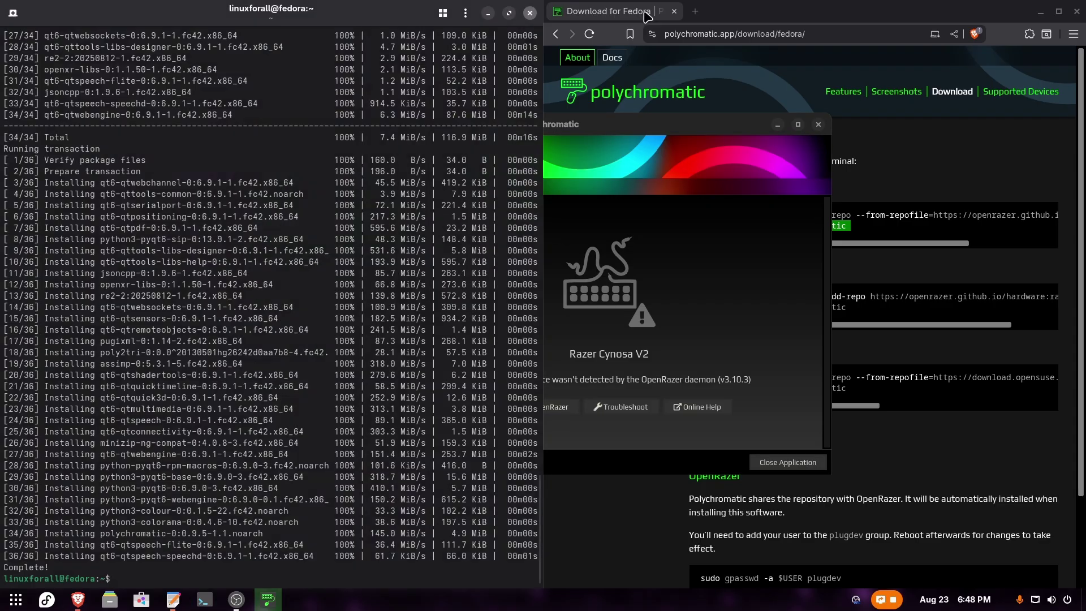
pyautogui.click(1040, 11)
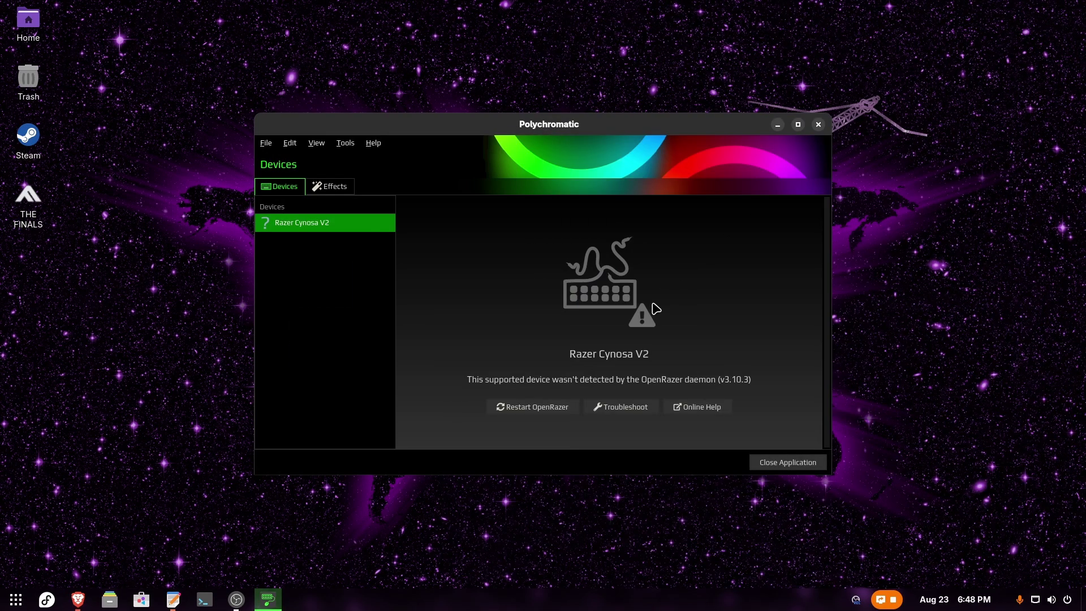
# In a new, centred Terminal, run 'sudo gpasswd -a $USER plugdev' and enter the sudo password.
pyautogui.click(204, 599)
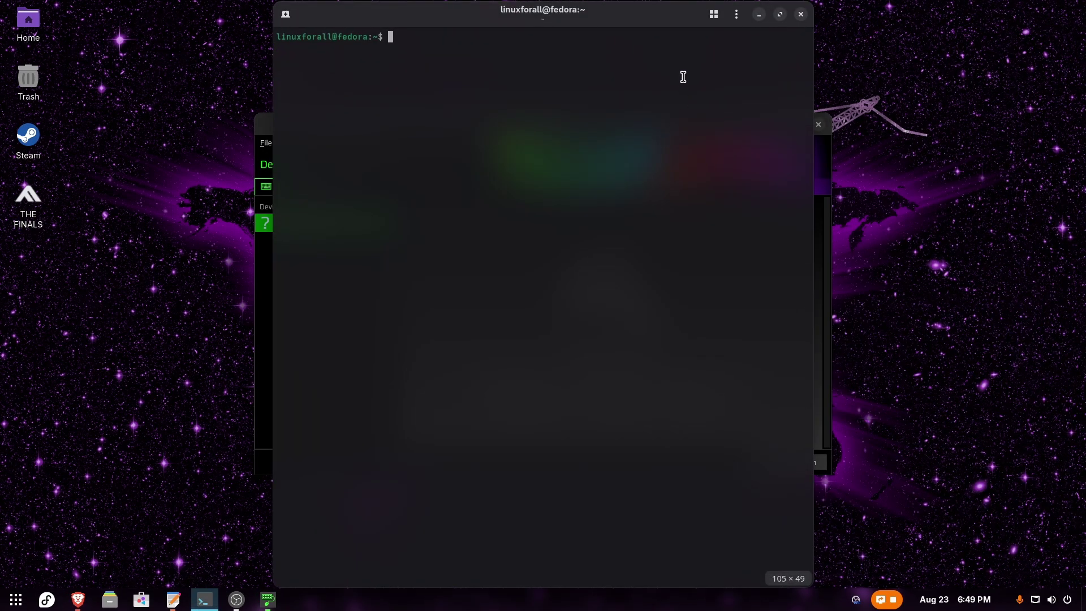
pyautogui.moveTo(607, 66); pyautogui.dragTo(514, 158)
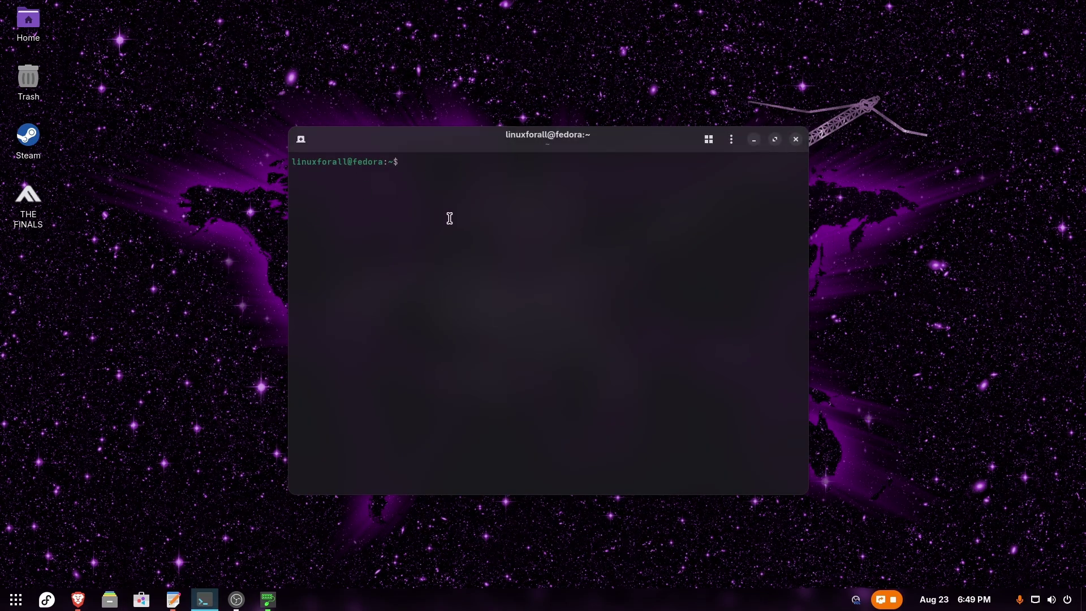
pyautogui.rightClick(450, 218)
pyautogui.click(485, 274)
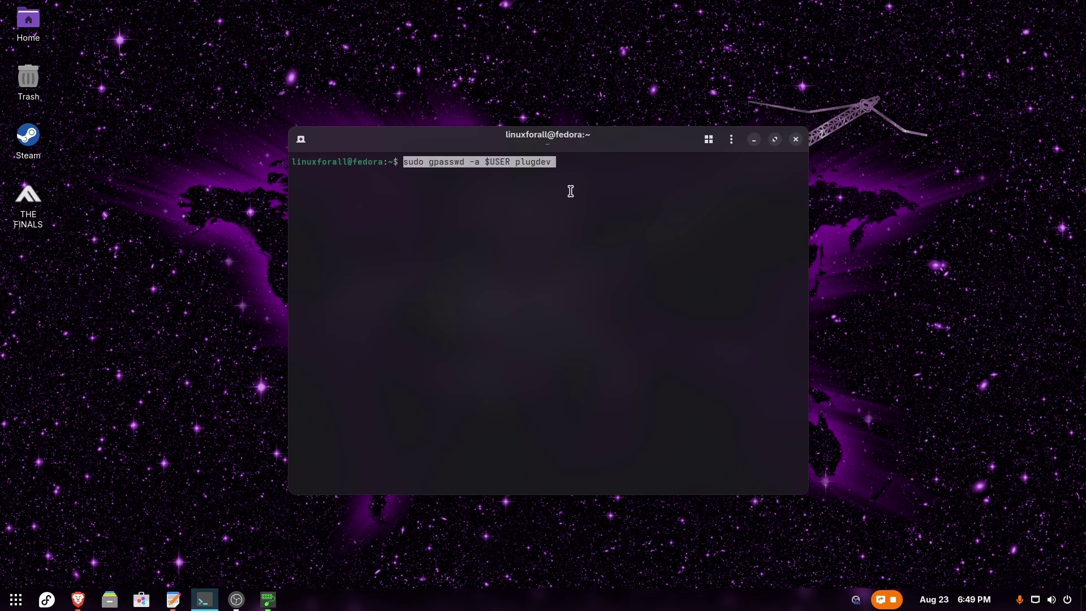
pyautogui.press('Return')
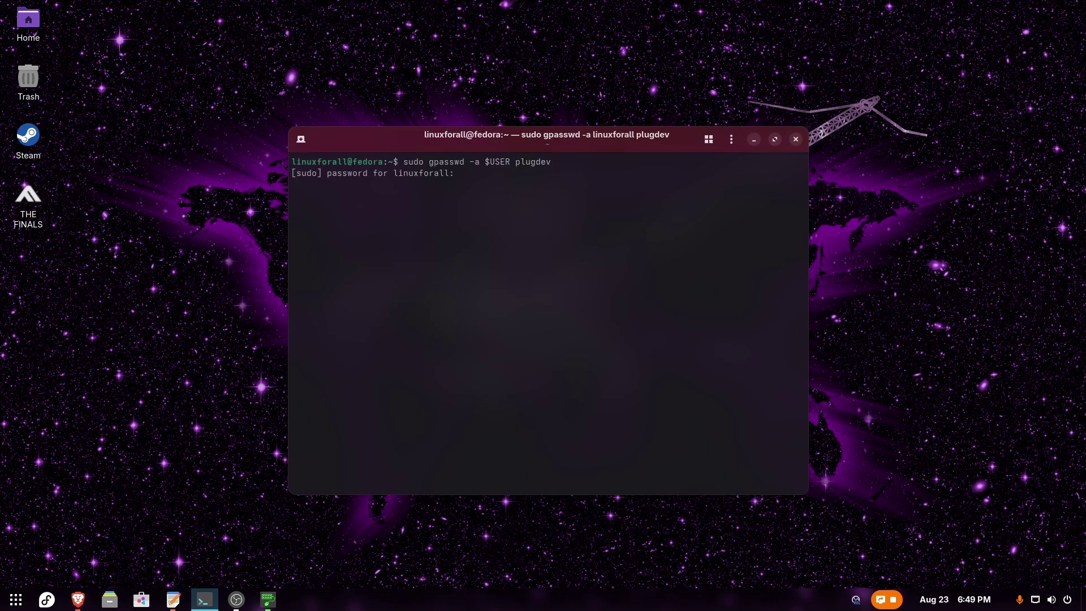
pyautogui.press('Return')
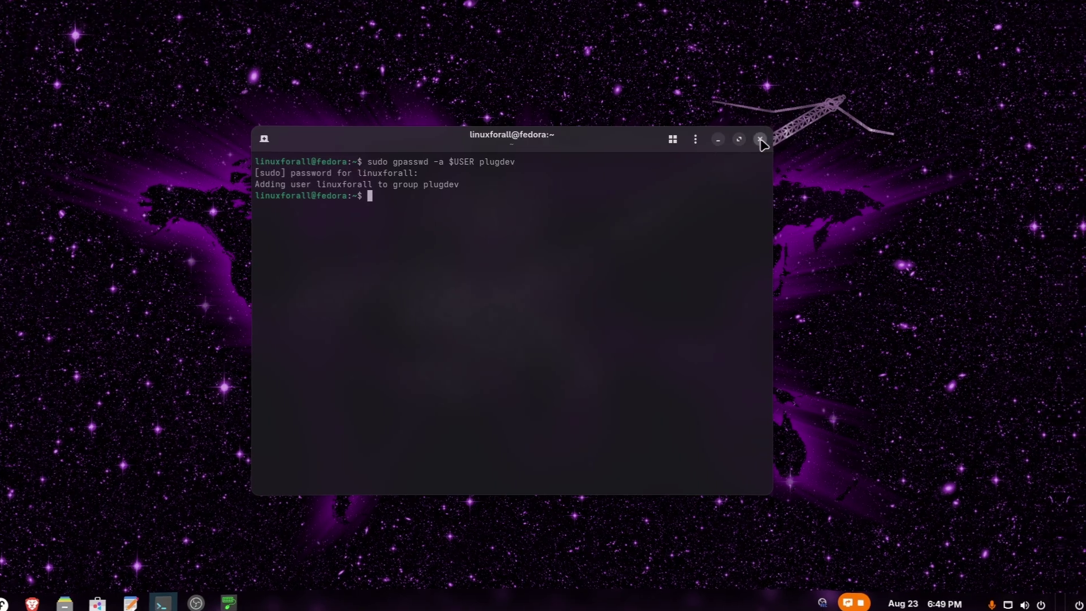
# Close the terminal and relaunch Polychromatic from page 2 of the app grid.
pyautogui.click(761, 141)
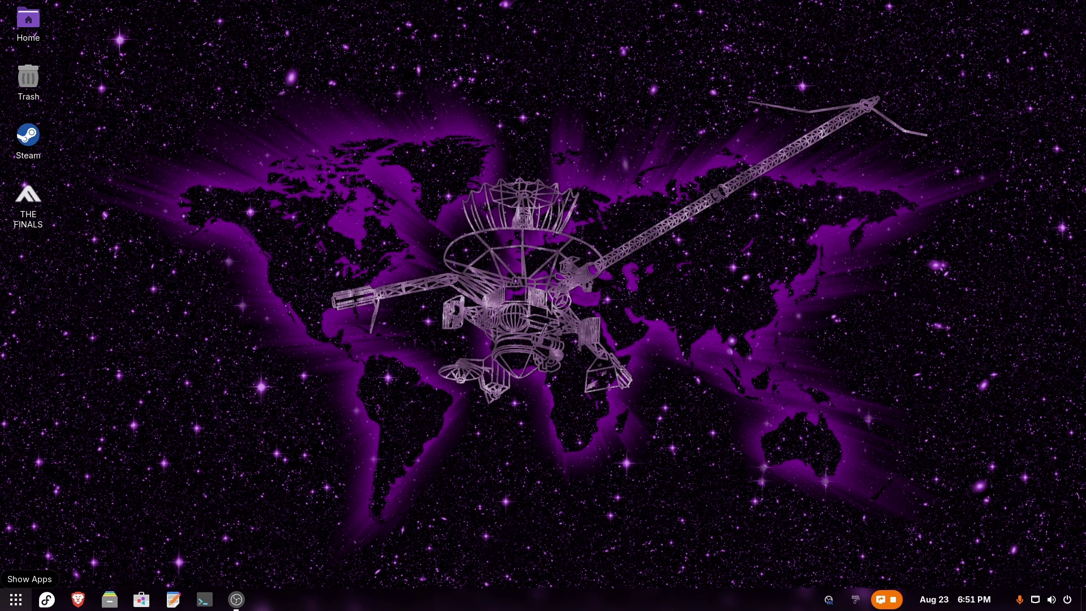
pyautogui.click(16, 599)
pyautogui.scroll(-1, 690, 419)
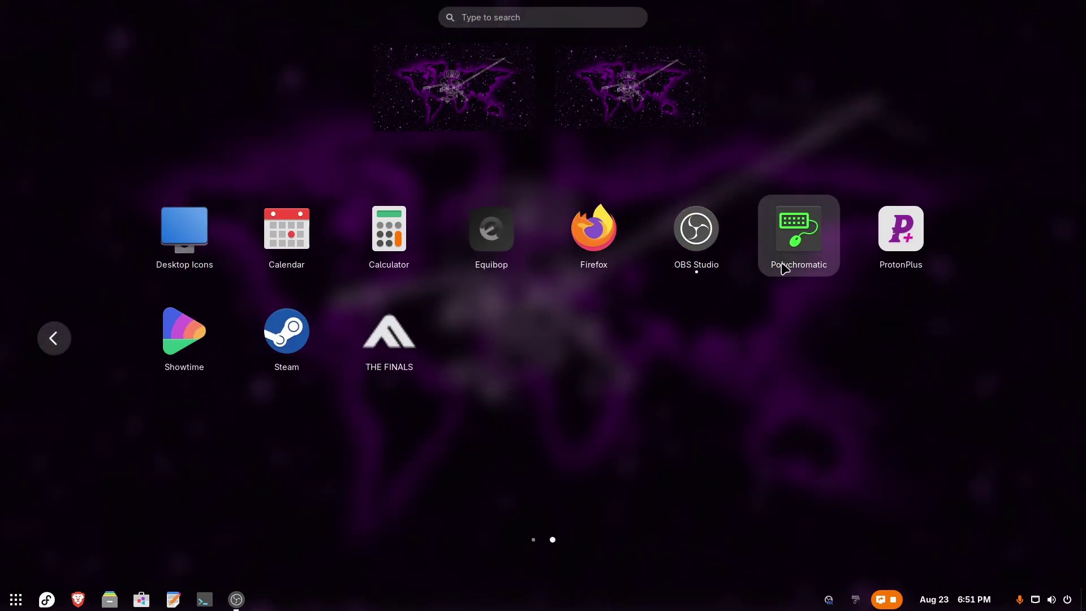
pyautogui.click(804, 271)
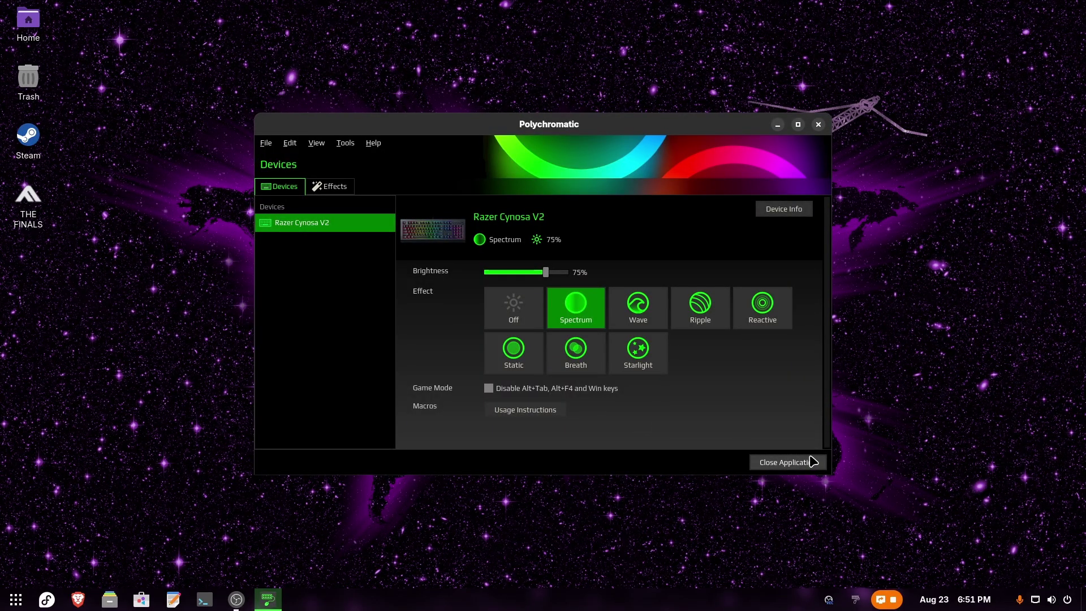
pyautogui.click(855, 599)
pyautogui.click(877, 519)
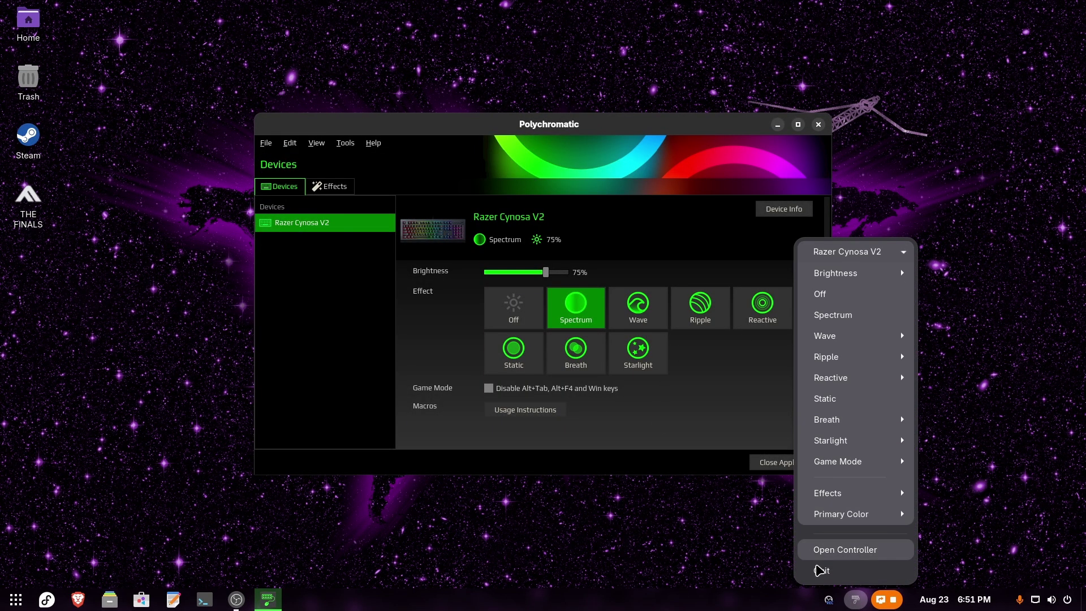
pyautogui.click(888, 338)
pyautogui.click(868, 289)
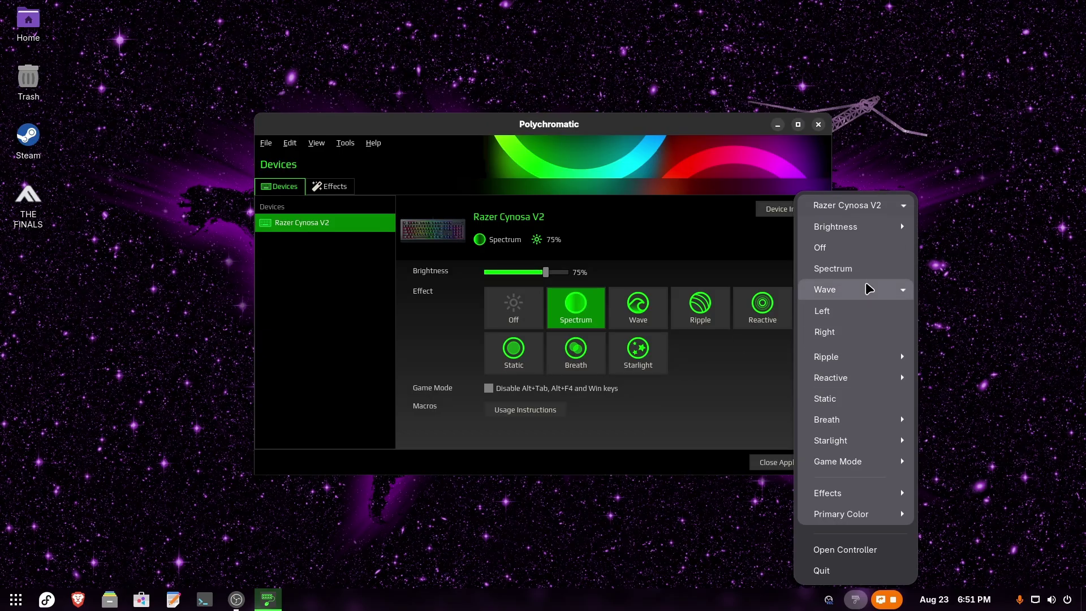
pyautogui.click(667, 446)
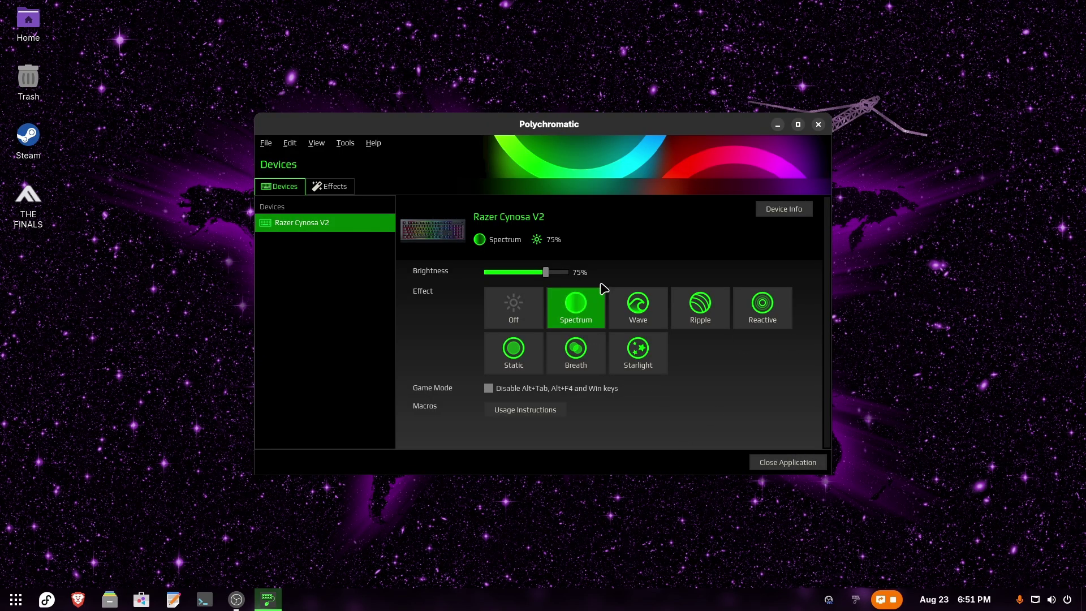
pyautogui.click(645, 319)
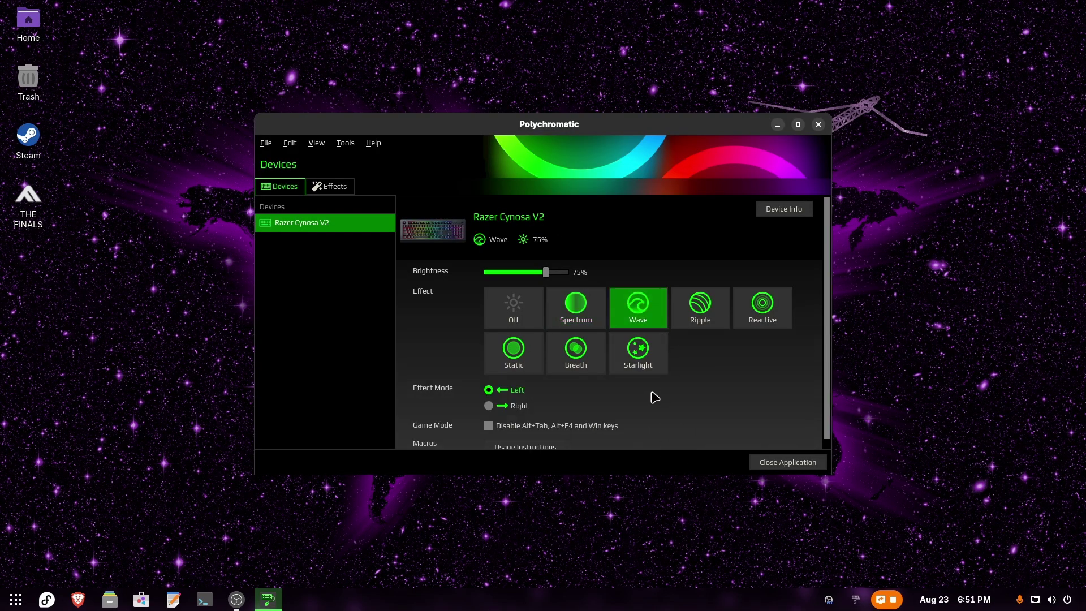
pyautogui.scroll(-1, 735, 384)
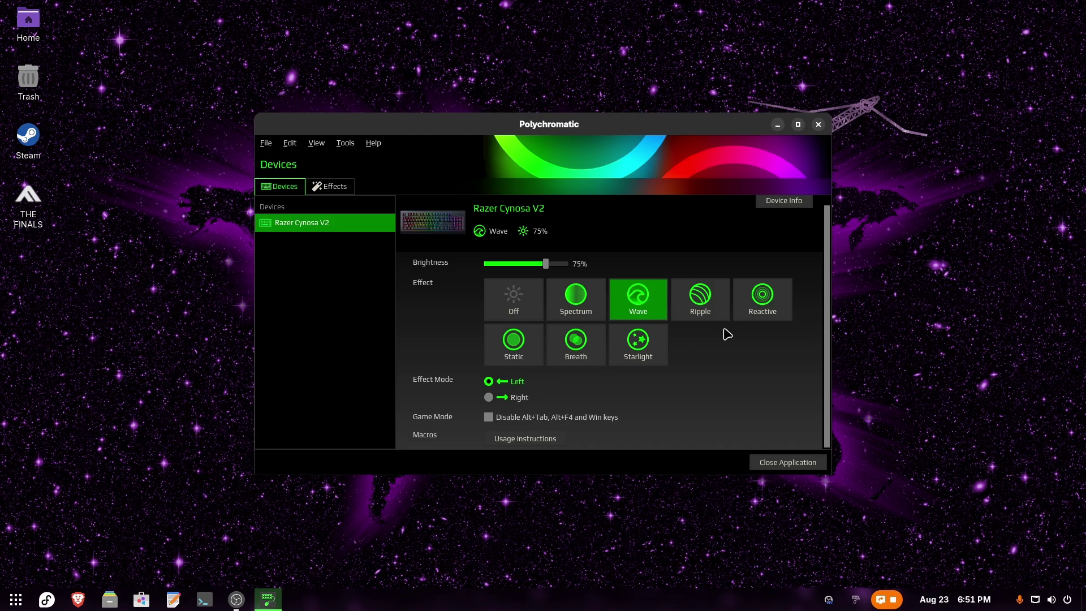
pyautogui.click(701, 299)
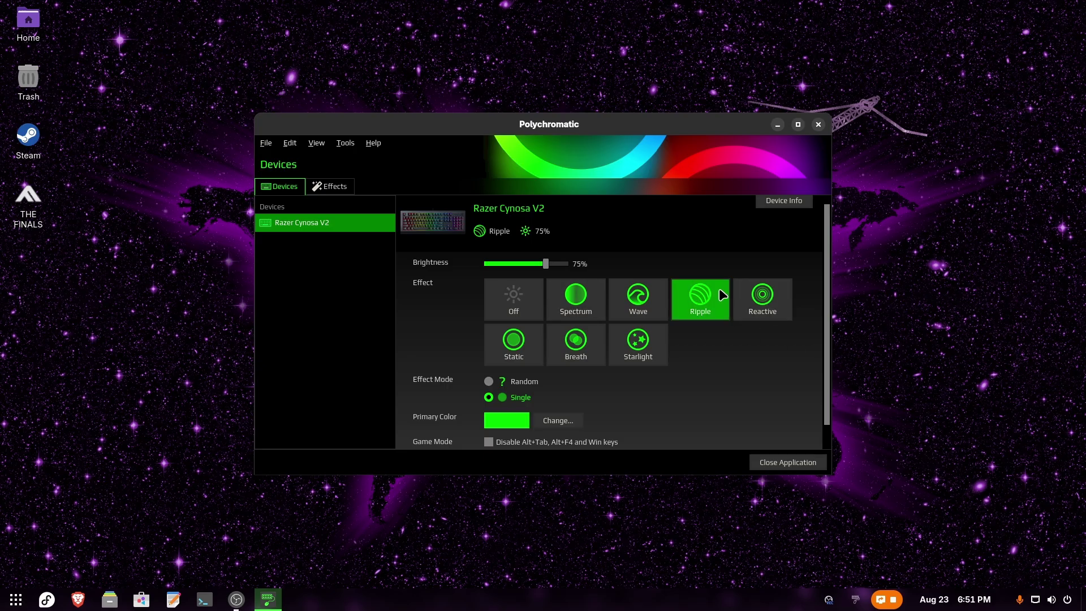
pyautogui.click(772, 304)
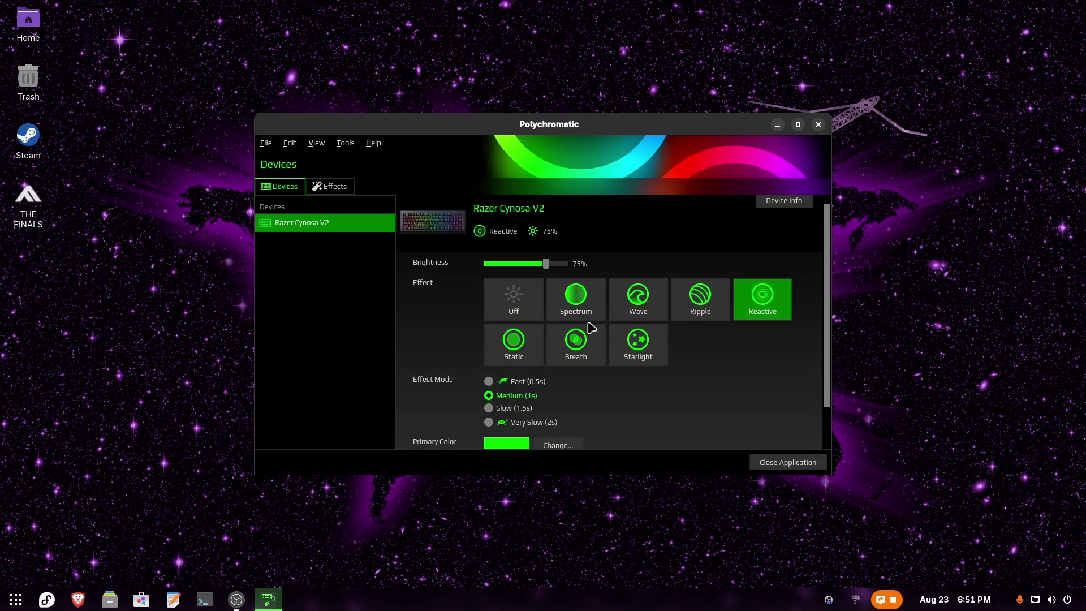
pyautogui.click(517, 352)
pyautogui.click(582, 355)
pyautogui.click(531, 365)
pyautogui.click(577, 362)
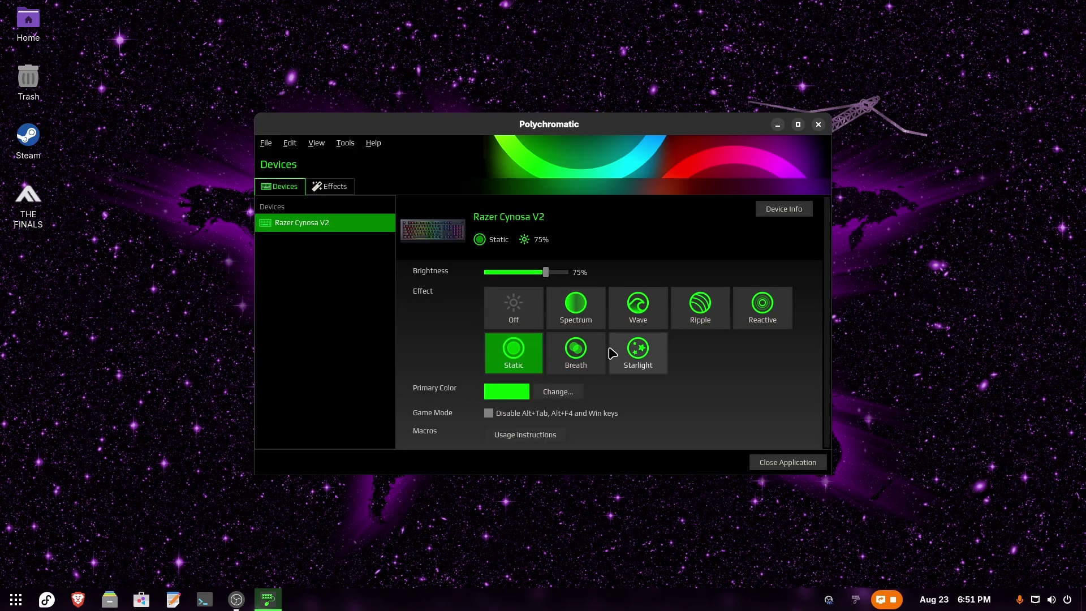